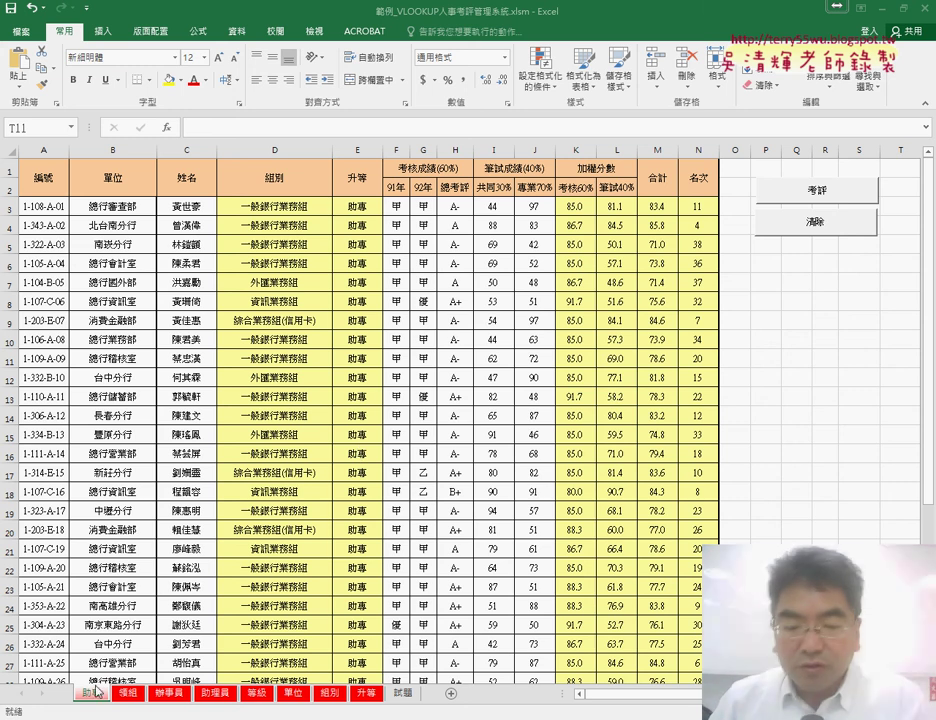
# Group the 助專 through 助理員 sheets and inspect B3's VLOOKUP formula without changing it.
pyautogui.click(257, 693)
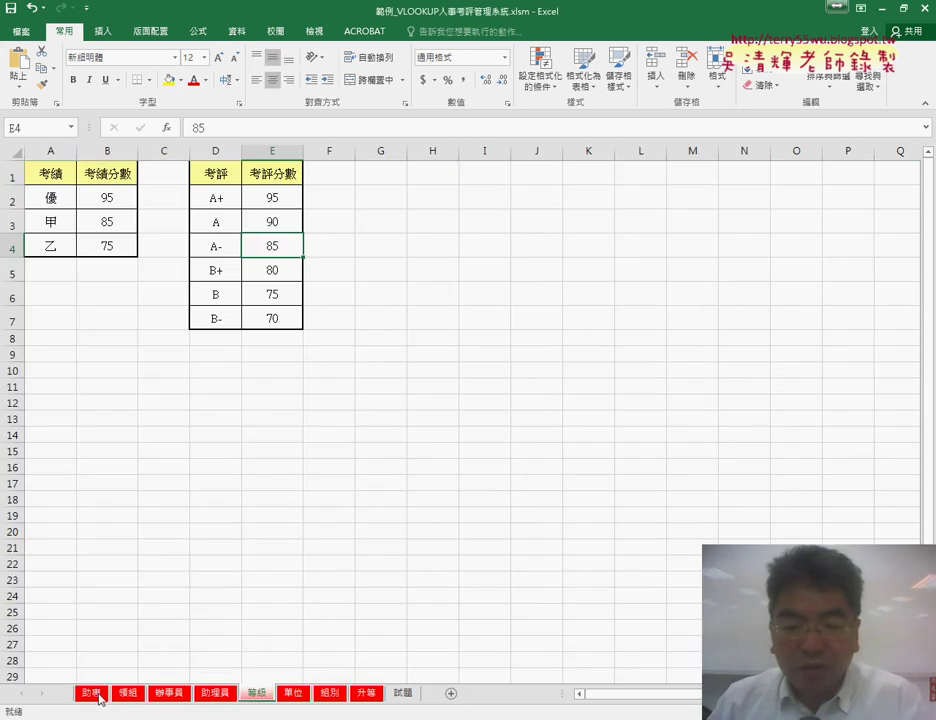
pyautogui.click(97, 697)
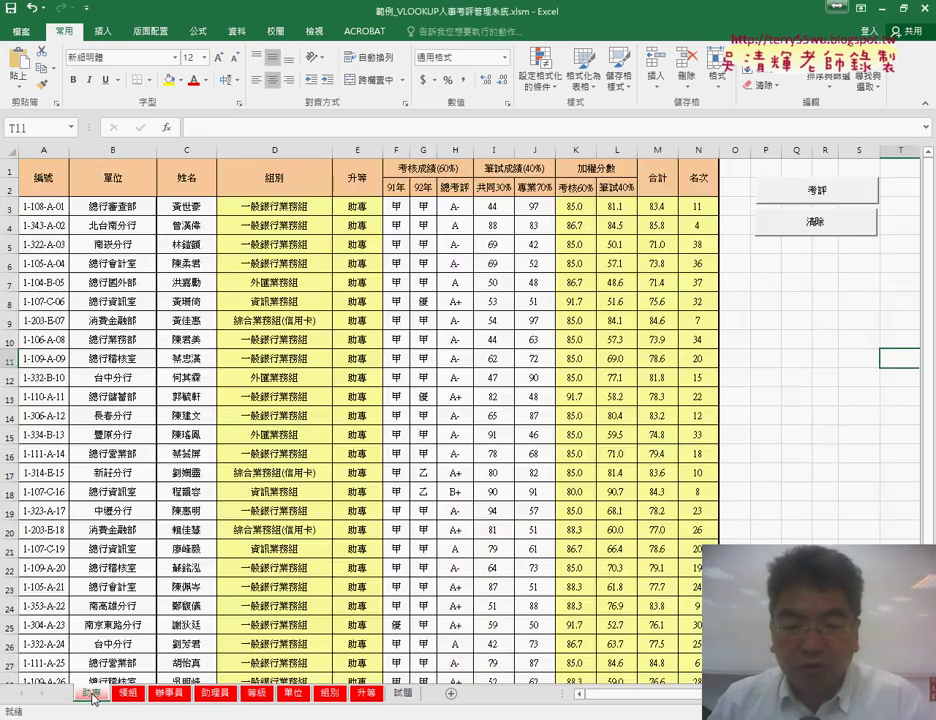
pyautogui.keyDown('shift'); pyautogui.click(215, 695); pyautogui.keyUp('shift')
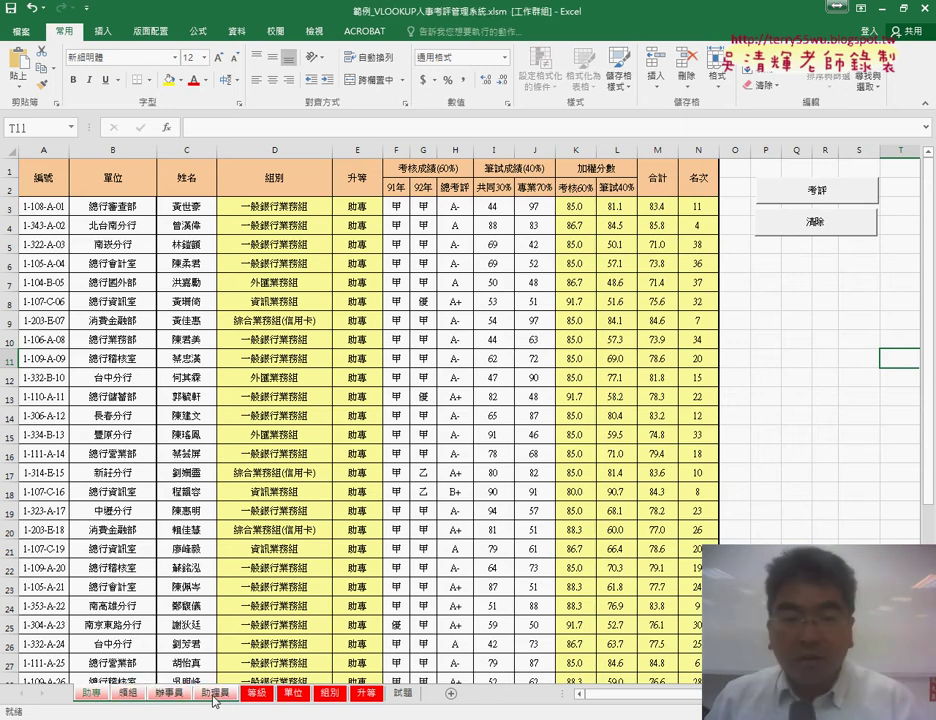
pyautogui.click(110, 207)
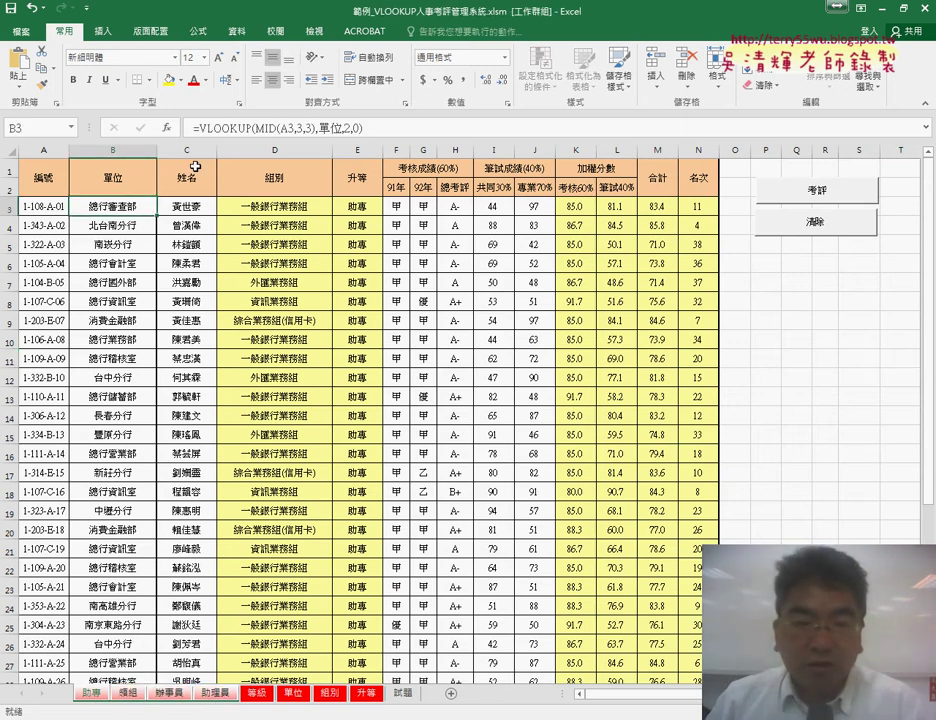
pyautogui.click(214, 128)
pyautogui.click(142, 128)
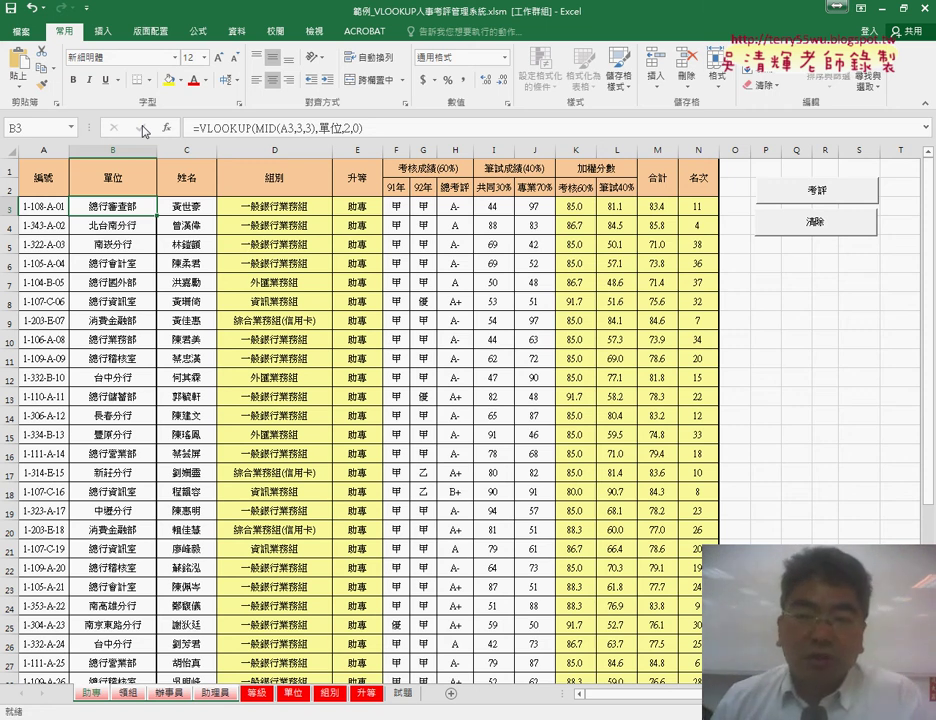
# Inspect N3's RANK.EQ formula, leave it unchanged, and ungroup by moving to the 等級 sheet.
pyautogui.click(704, 206)
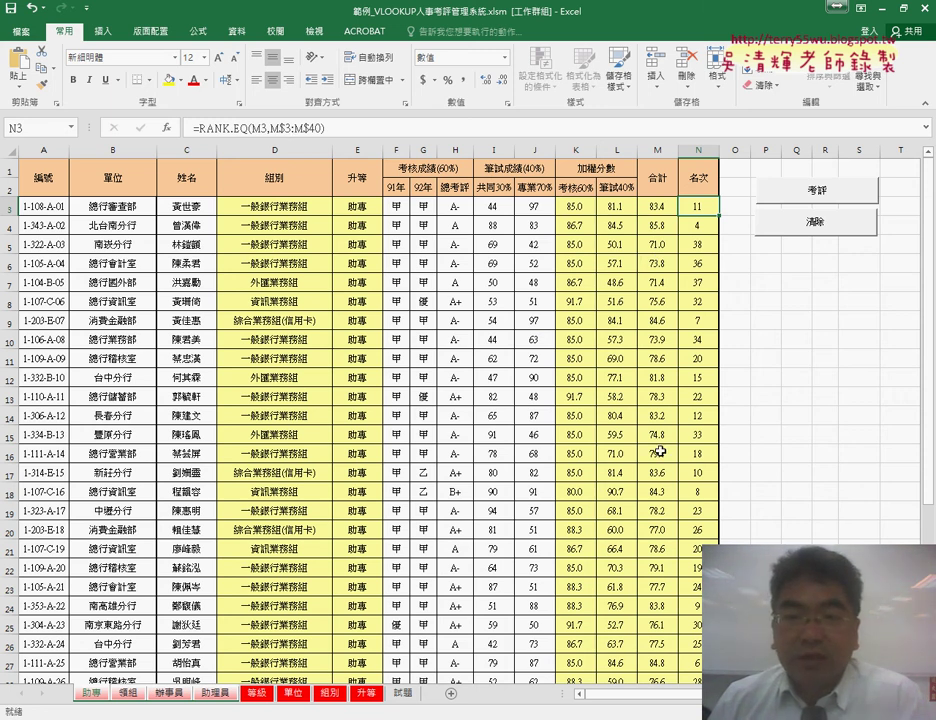
pyautogui.click(196, 131)
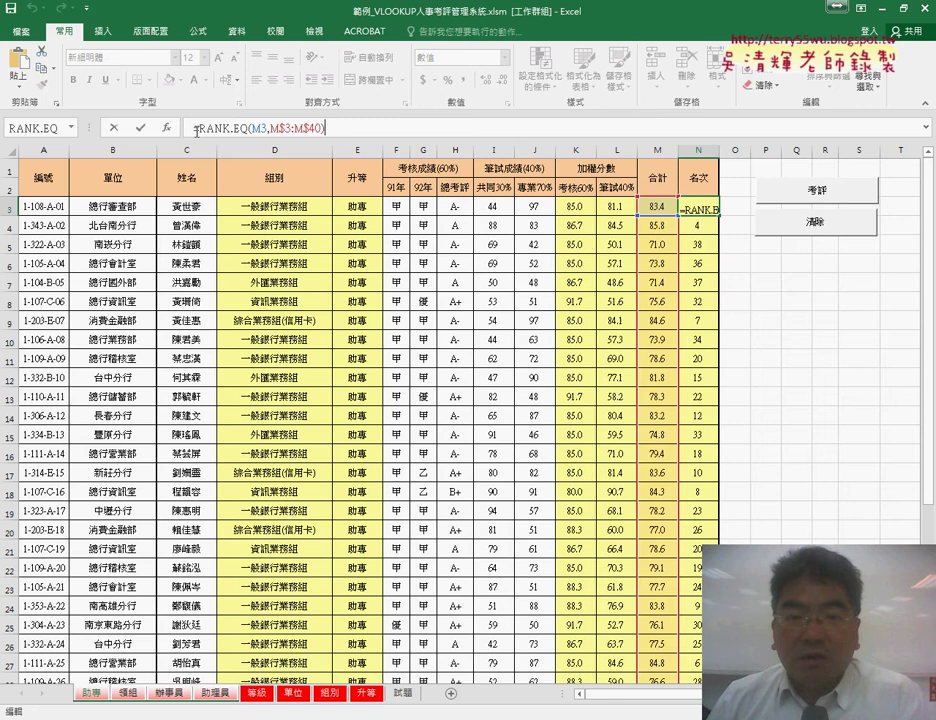
pyautogui.click(143, 129)
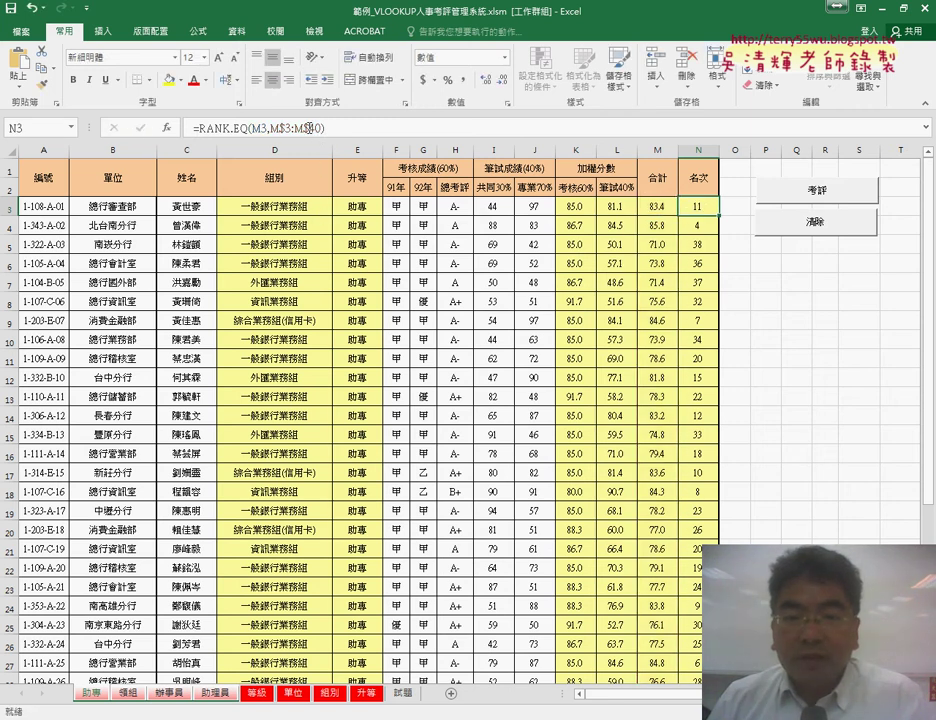
pyautogui.click(191, 131)
pyautogui.press('Escape')
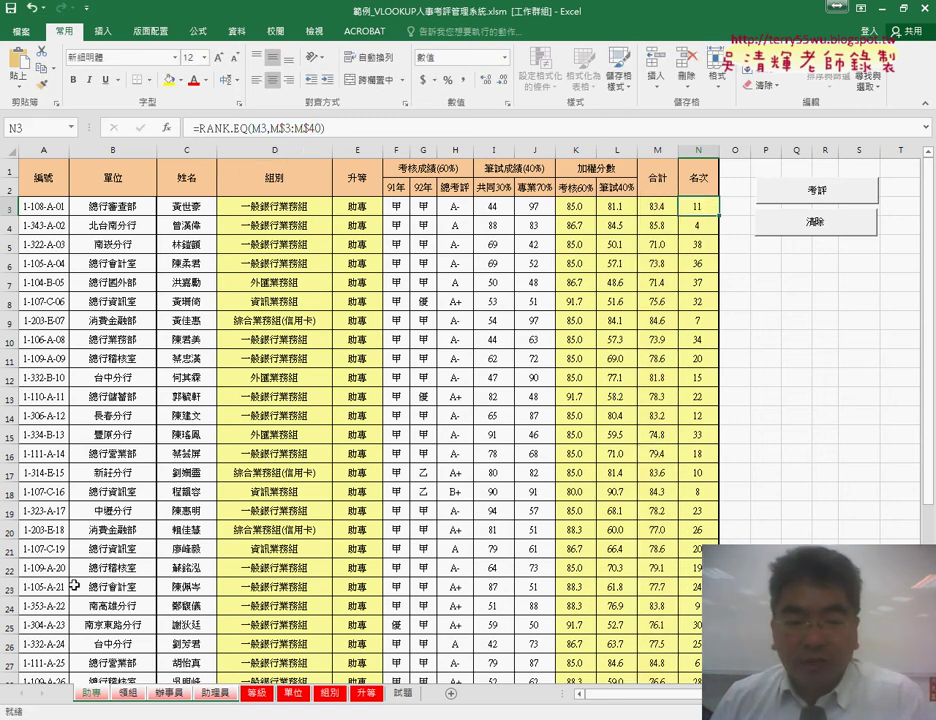
pyautogui.click(263, 698)
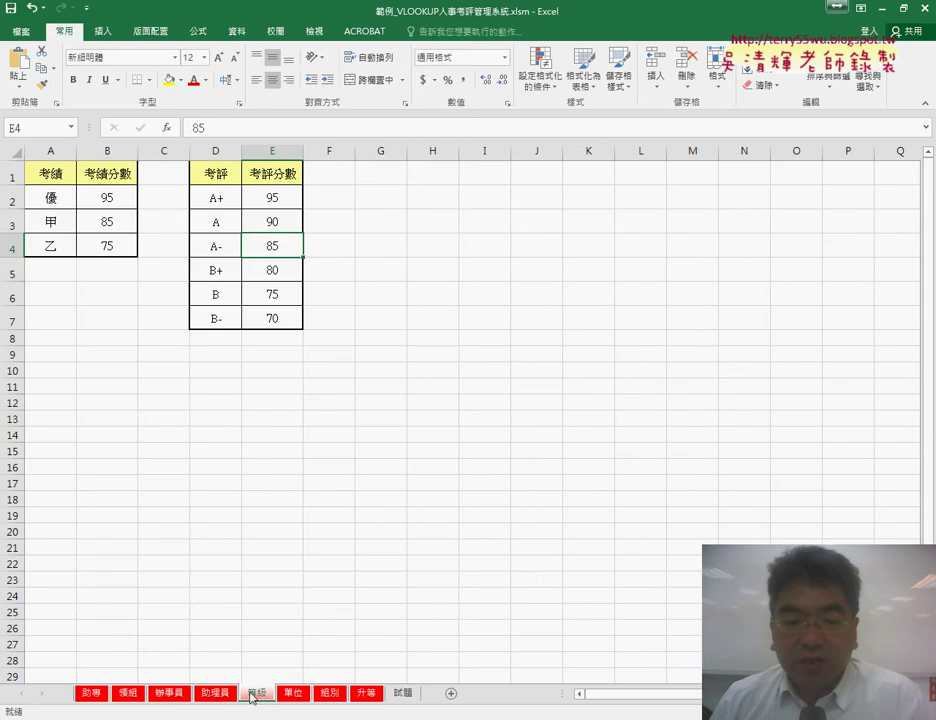
# On 領組, check N3's rank formula and find the last data row, M101.
pyautogui.click(125, 693)
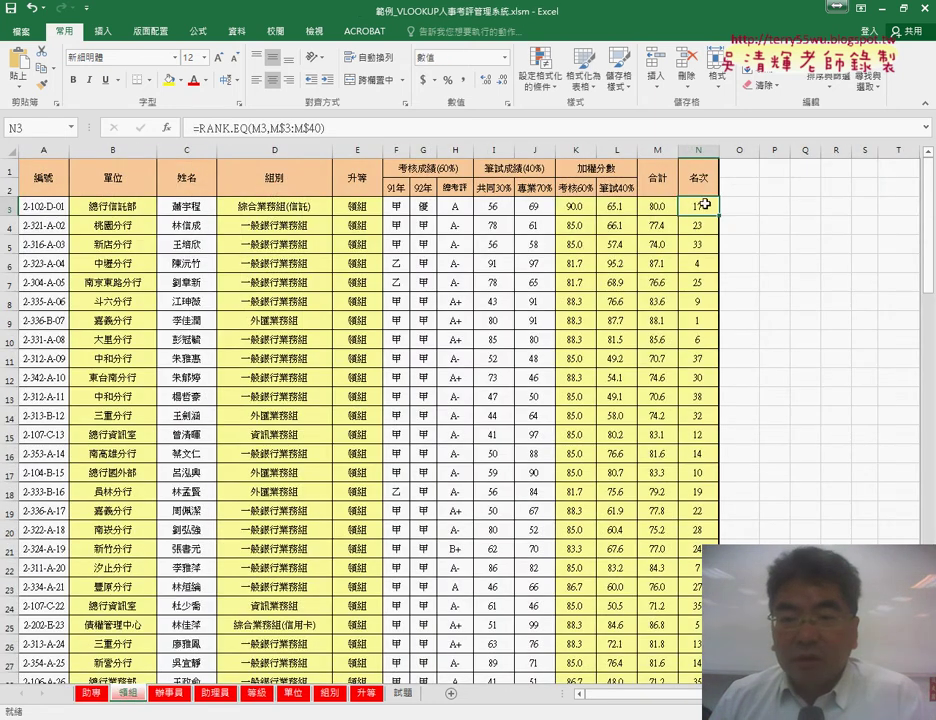
pyautogui.click(314, 128)
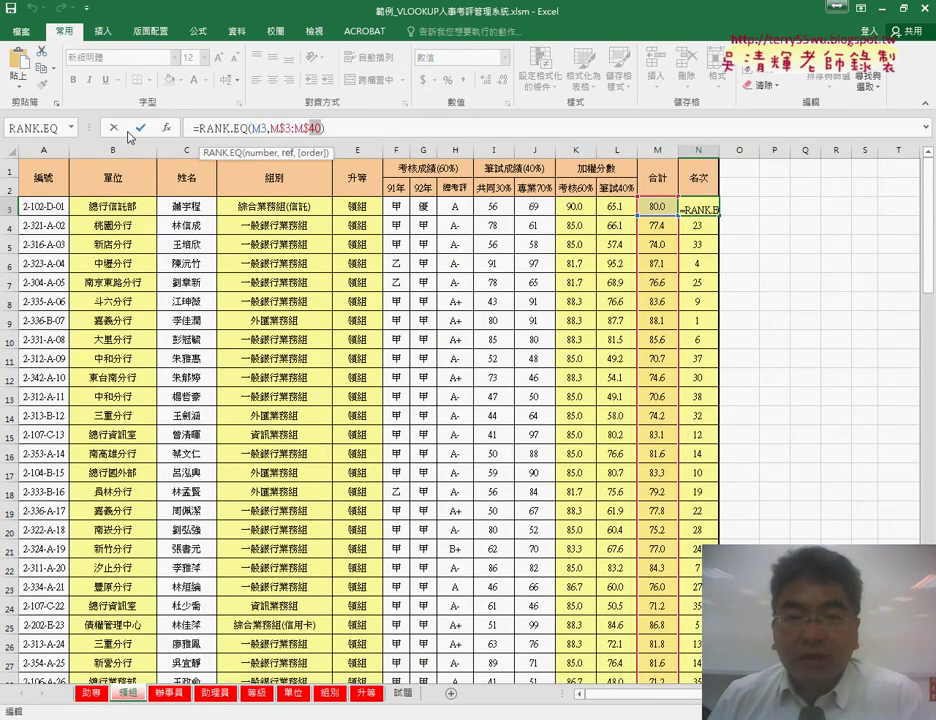
pyautogui.click(118, 129)
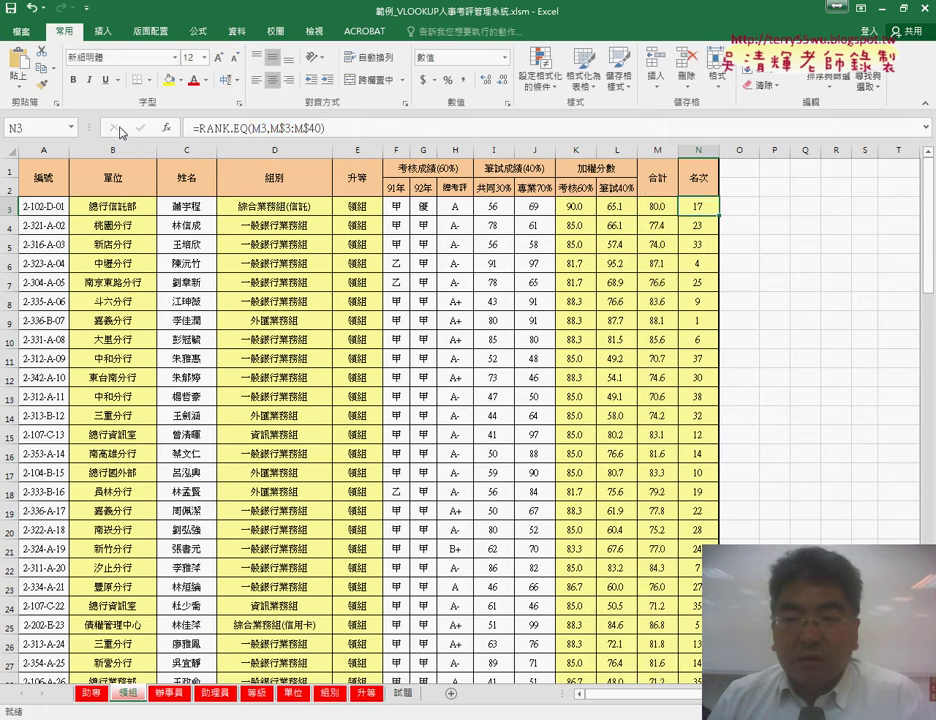
pyautogui.click(660, 203)
pyautogui.hotkey('ctrl', 'Down')
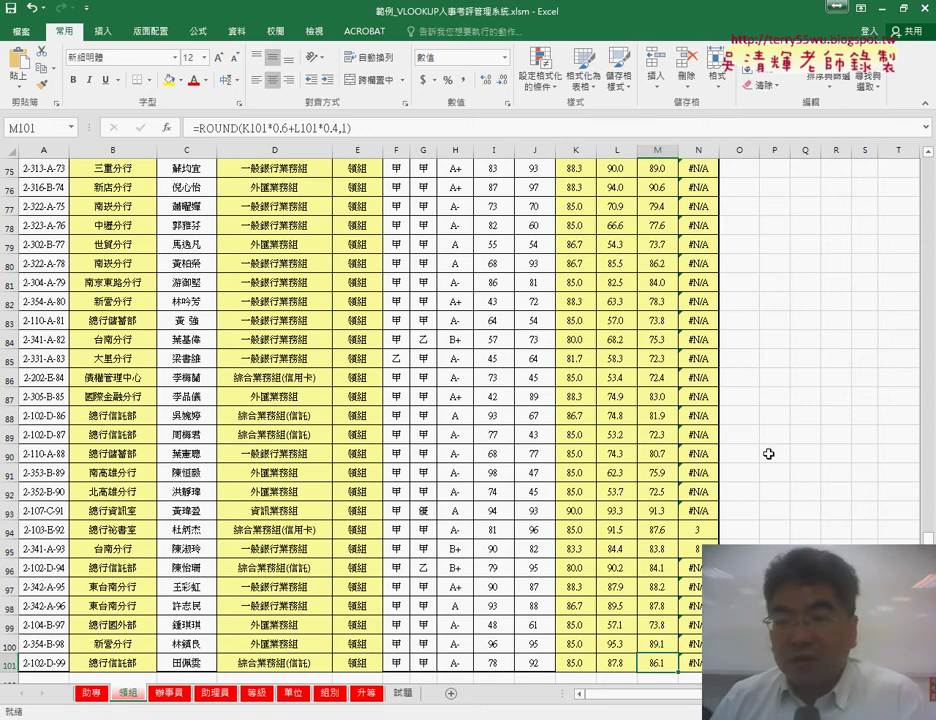
pyautogui.scroll(15, 661, 207)
pyautogui.scroll(10, 661, 207)
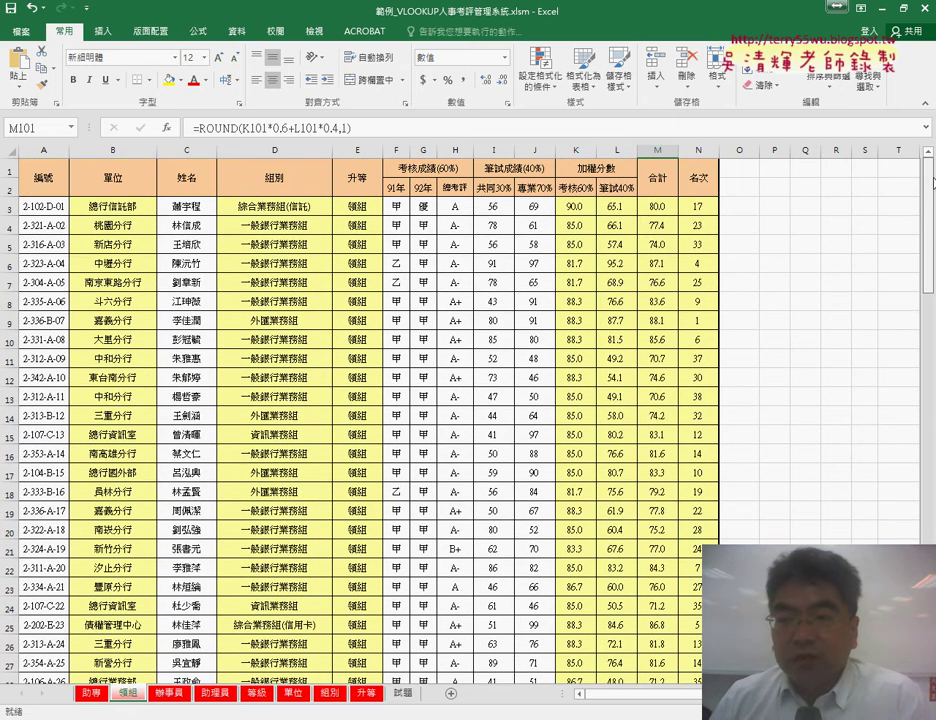
# Change N3 to =RANK.EQ(M3,M$3:M$101) and fill it down to row 101.
pyautogui.click(698, 208)
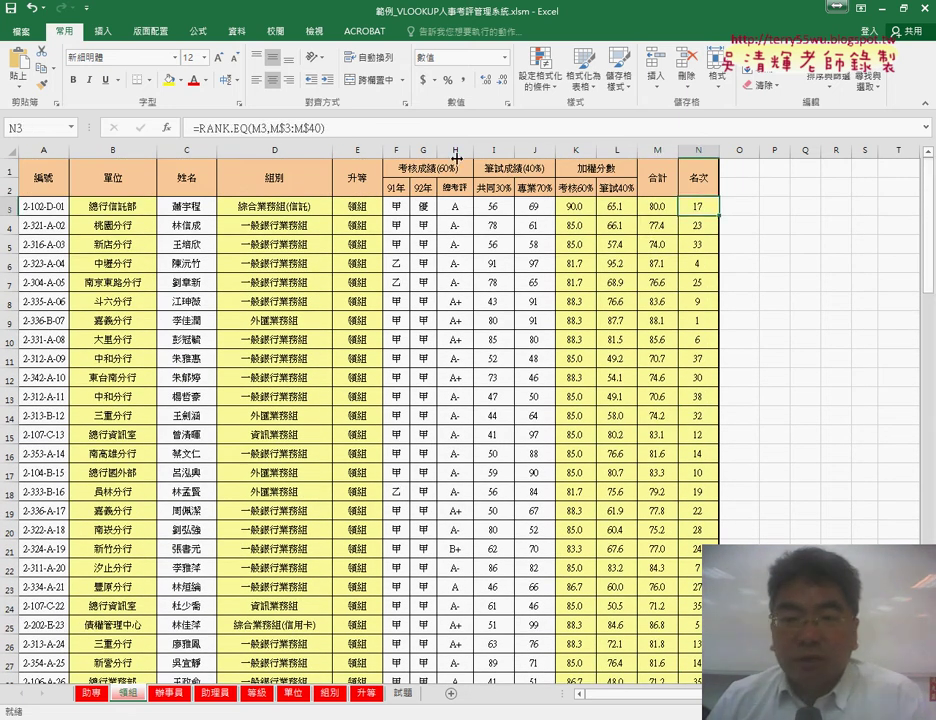
pyautogui.click(320, 129)
pyautogui.doubleClick(316, 128)
pyautogui.write('101')
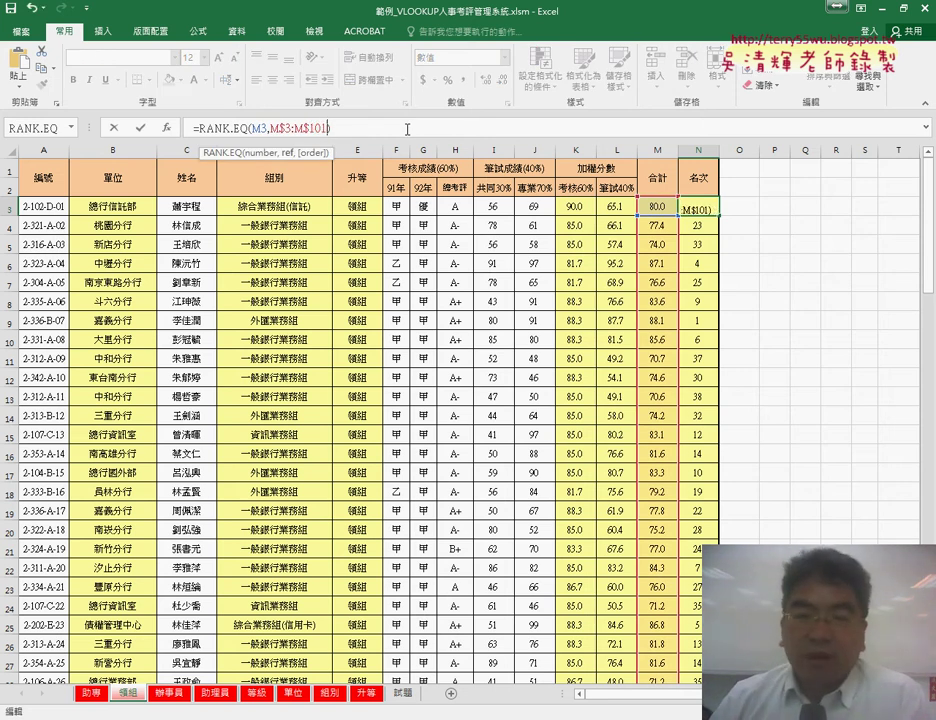
pyautogui.click(139, 130)
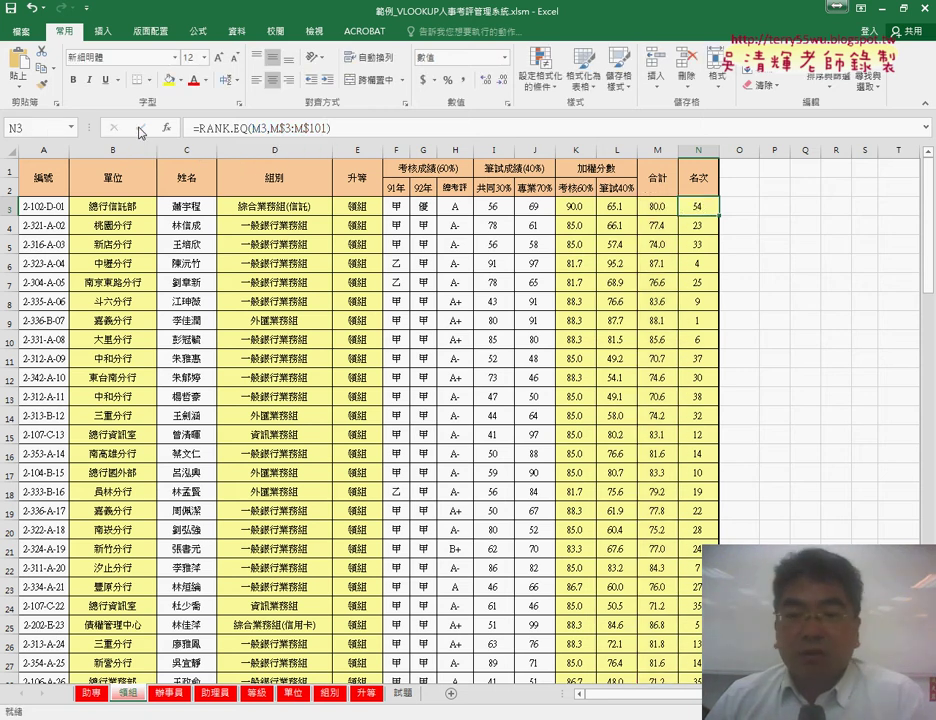
pyautogui.doubleClick(718, 216)
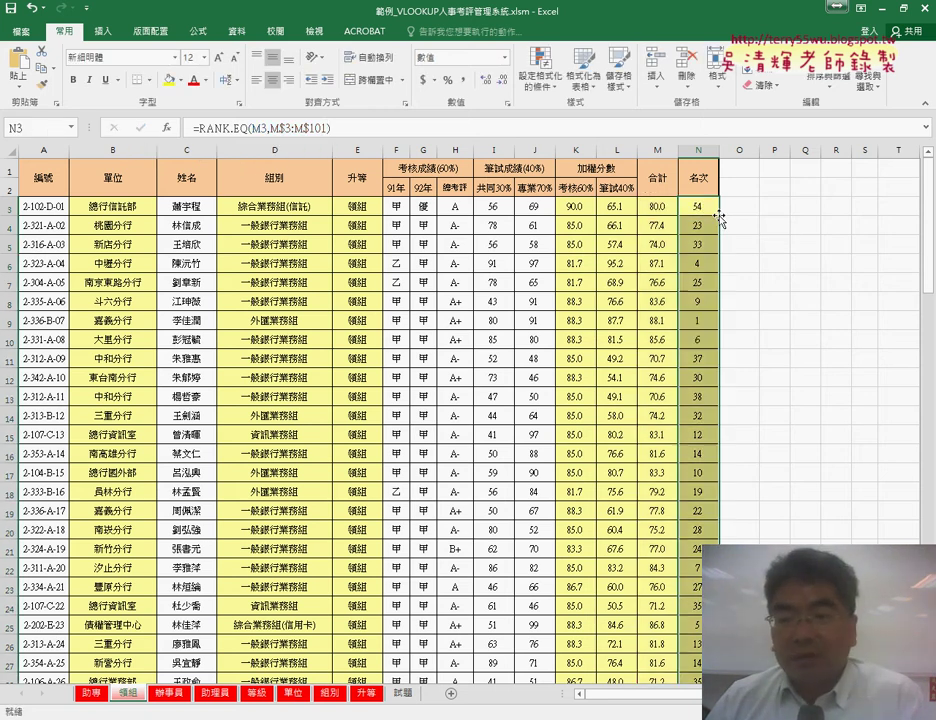
pyautogui.scroll(-4, 716, 284)
pyautogui.scroll(-10, 716, 287)
pyautogui.scroll(-9, 716, 287)
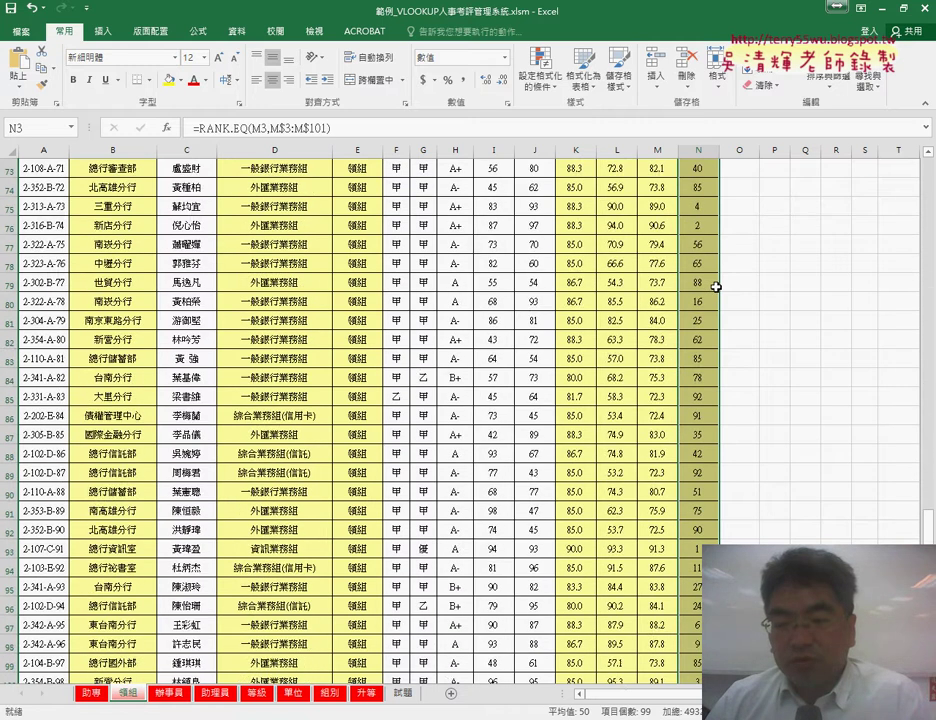
pyautogui.scroll(-9, 716, 287)
pyautogui.scroll(3, 716, 285)
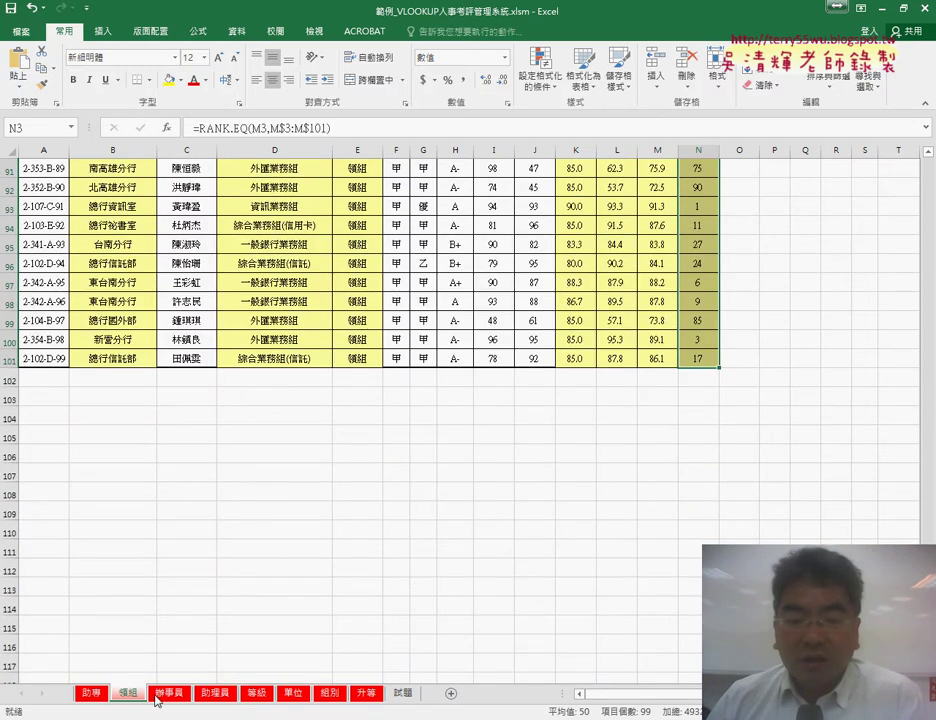
pyautogui.click(162, 692)
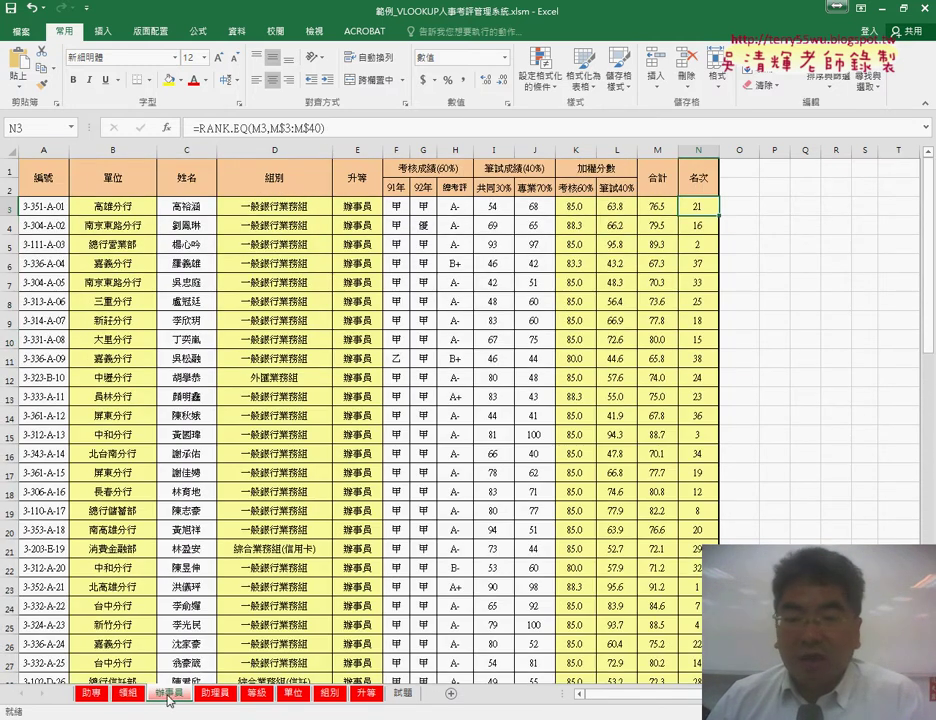
# On 辦事員, find the last data row from M3, which is M65.
pyautogui.click(660, 206)
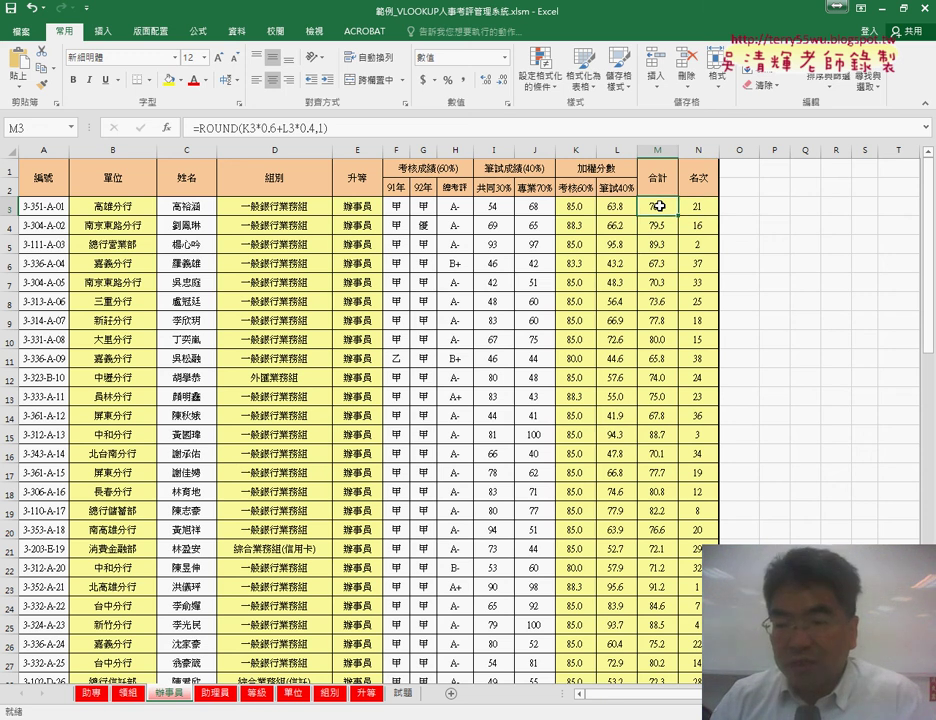
pyautogui.hotkey('ctrl', 'Down')
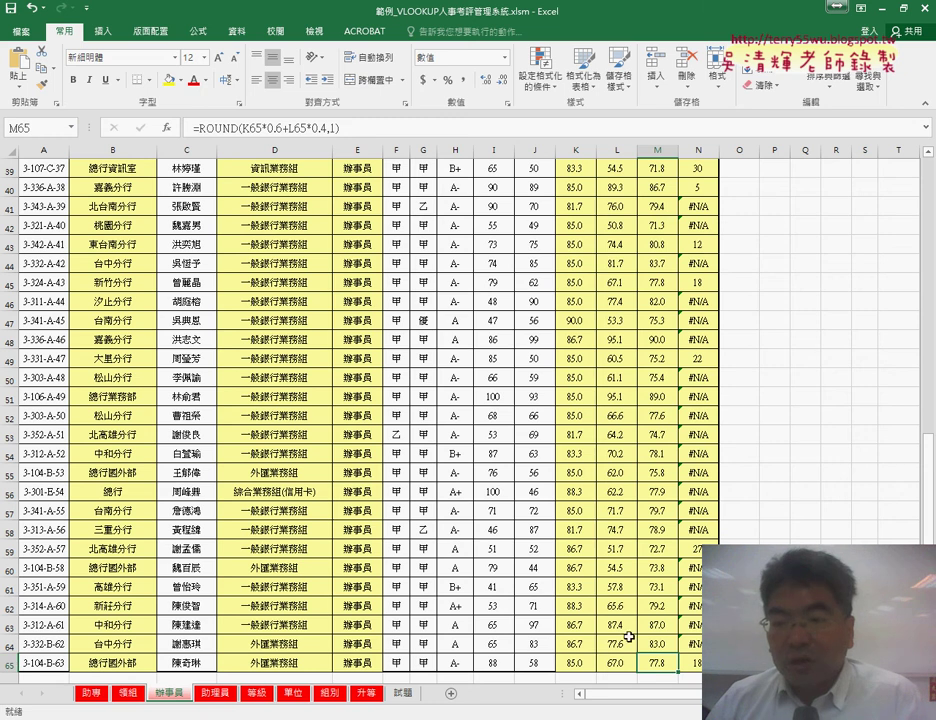
pyautogui.scroll(5, 713, 305)
pyautogui.scroll(8, 715, 307)
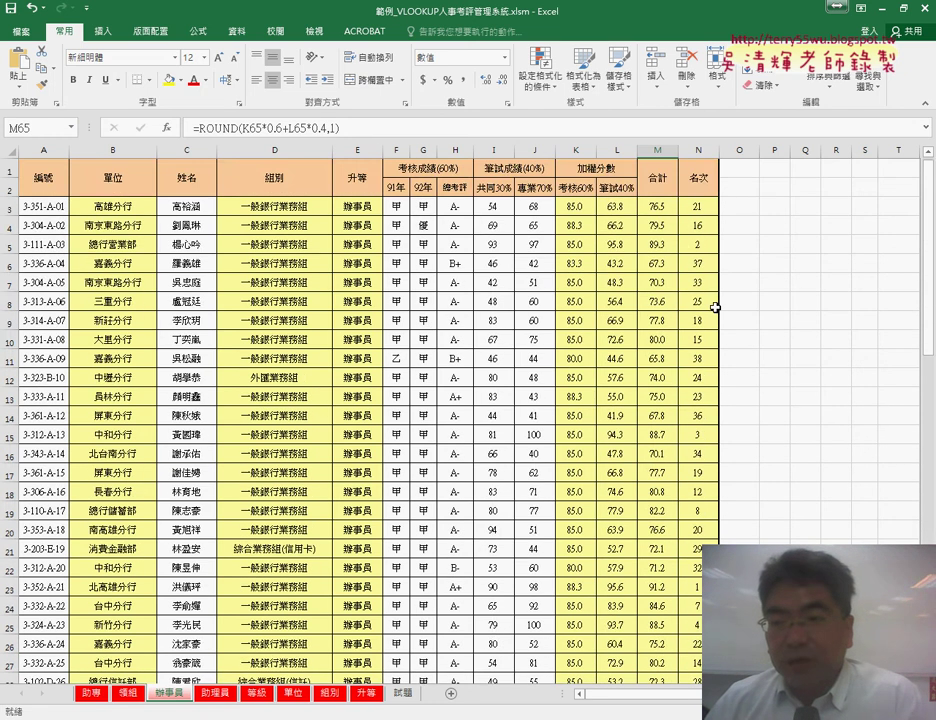
# Change N3 to =RANK.EQ(M3,M$3:M$65) and fill it down to row 65.
pyautogui.click(700, 207)
pyautogui.click(321, 128)
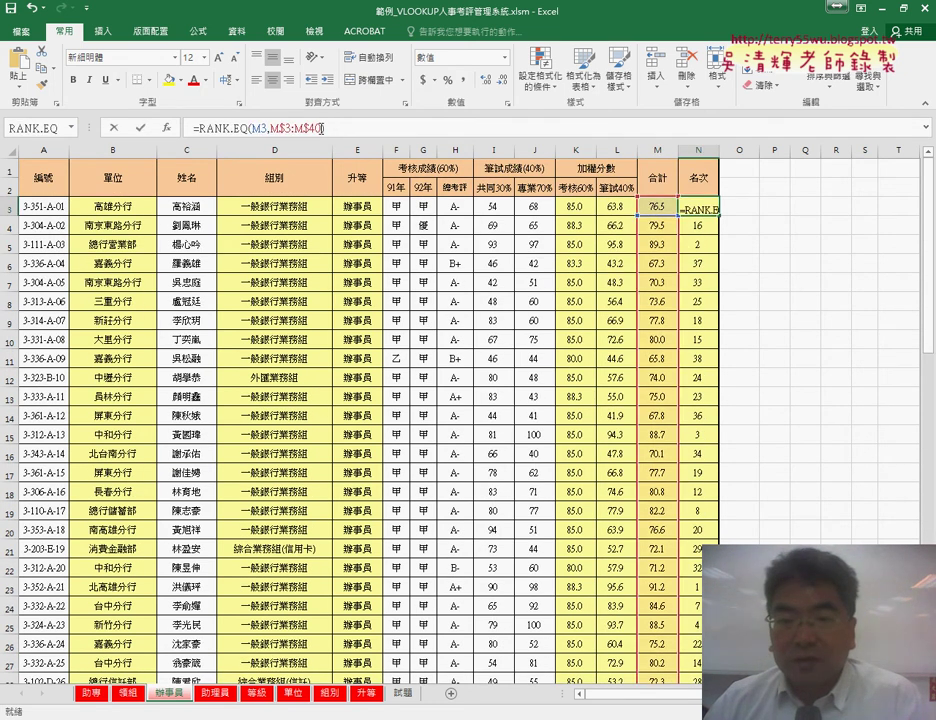
pyautogui.press('BackSpace')
pyautogui.press('BackSpace')
pyautogui.write('65')
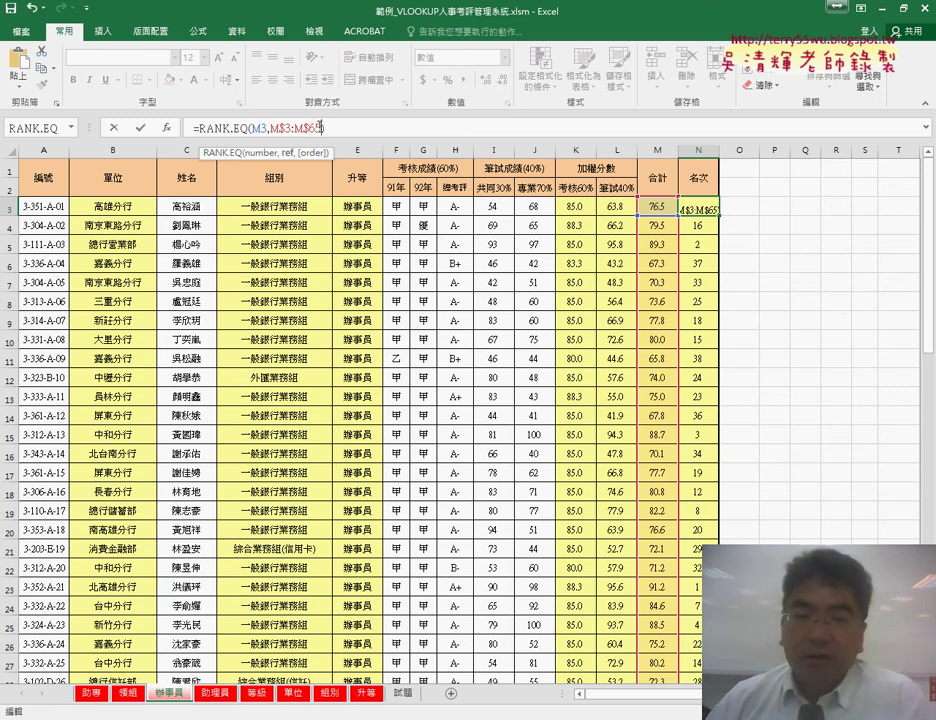
pyautogui.click(143, 129)
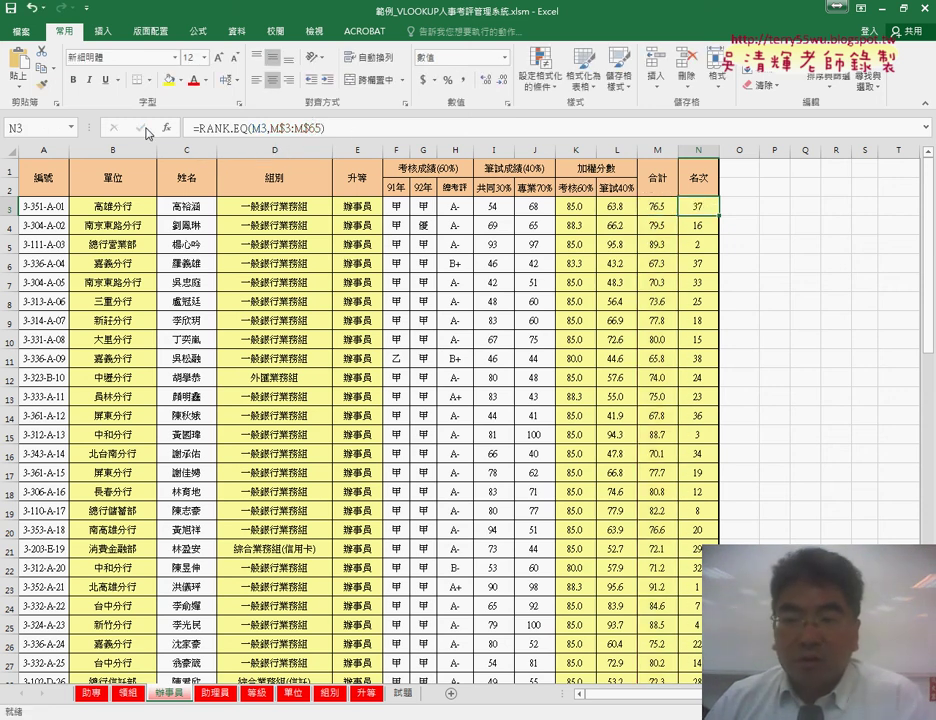
pyautogui.doubleClick(722, 218)
pyautogui.scroll(-14, 698, 285)
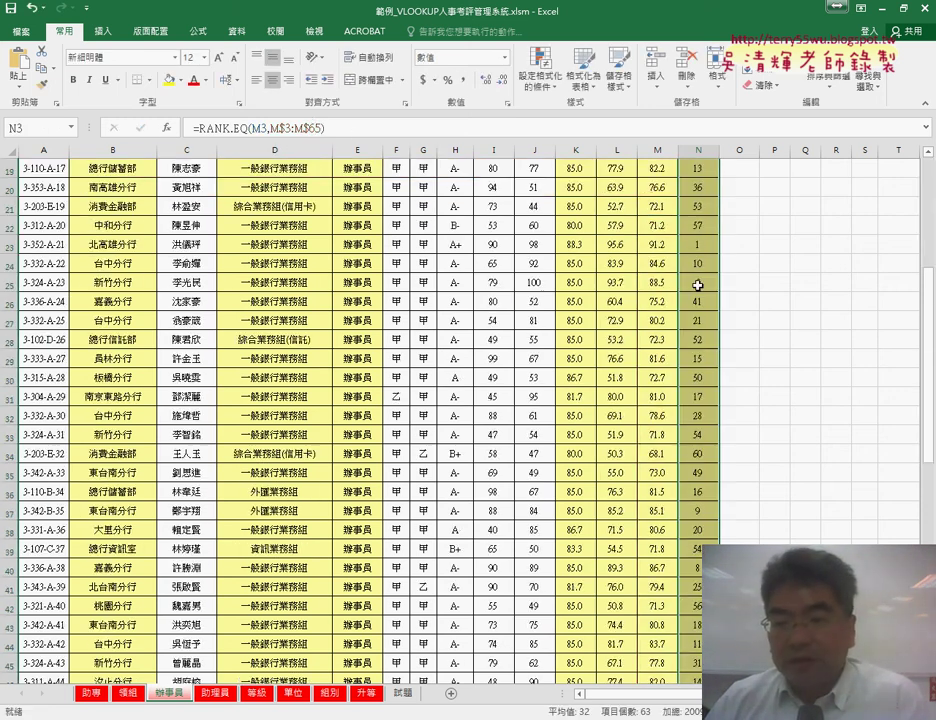
pyautogui.scroll(-5, 697, 284)
pyautogui.scroll(4, 700, 250)
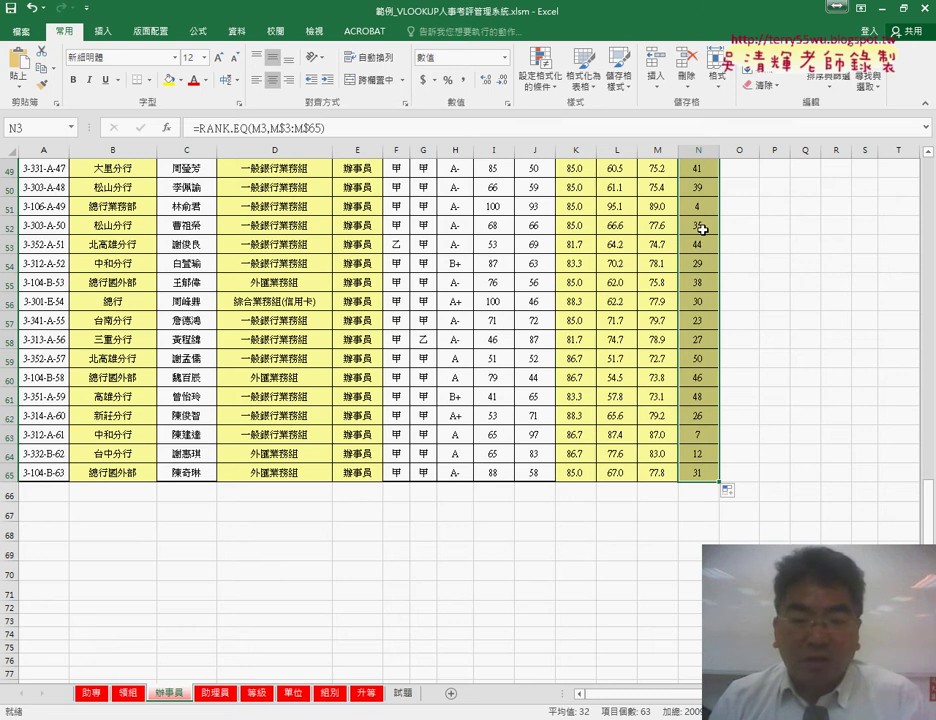
# On 助理員, change N3 to =RANK.EQ(M3,M$3:M$22) and fill it down to row 22.
pyautogui.click(233, 693)
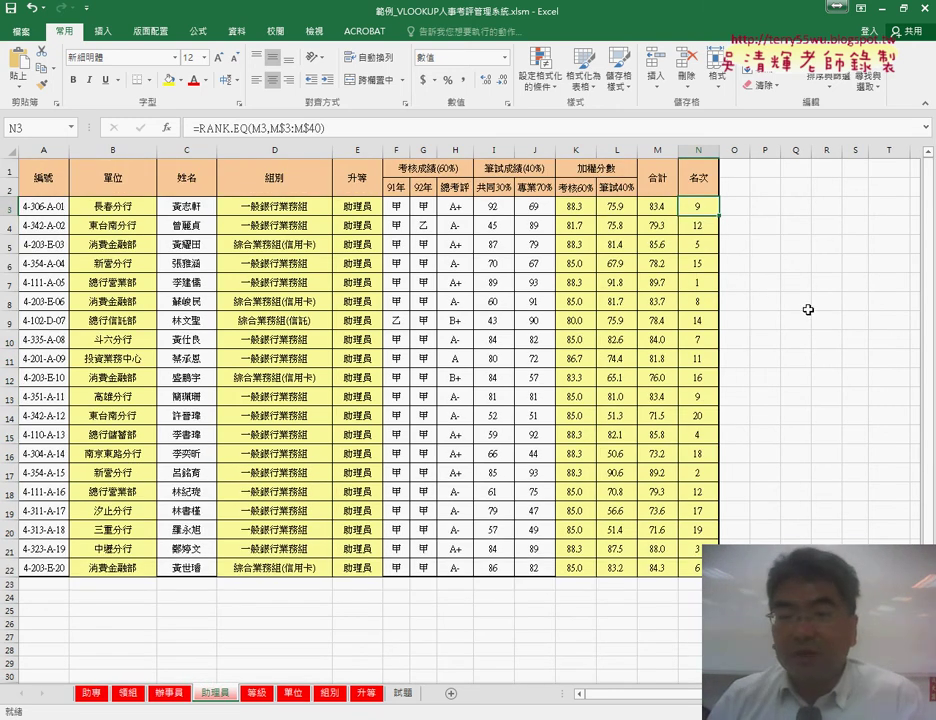
pyautogui.click(647, 570)
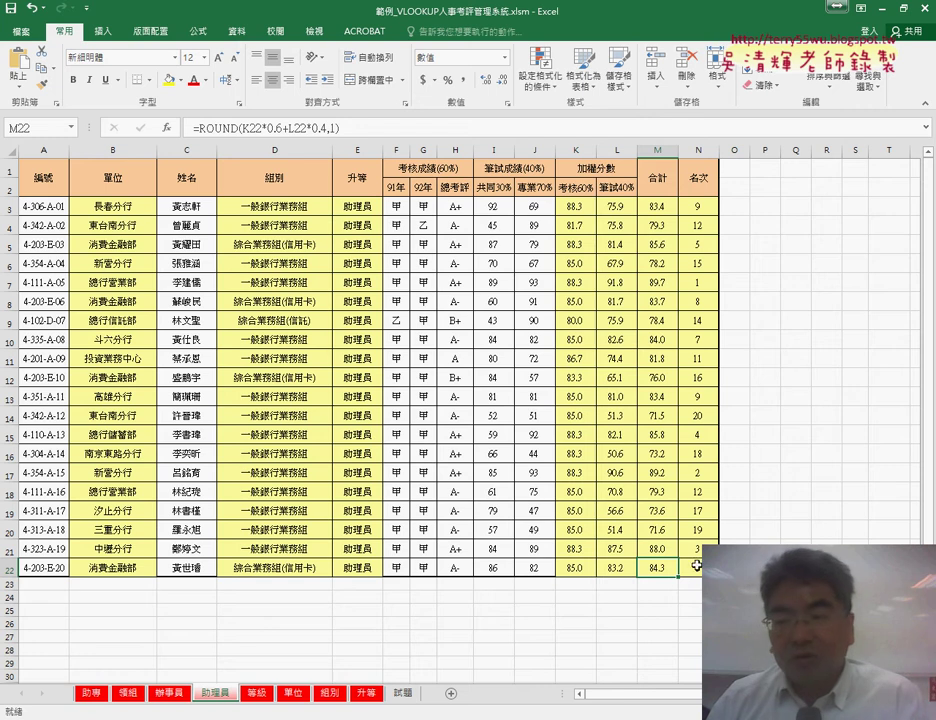
pyautogui.click(699, 207)
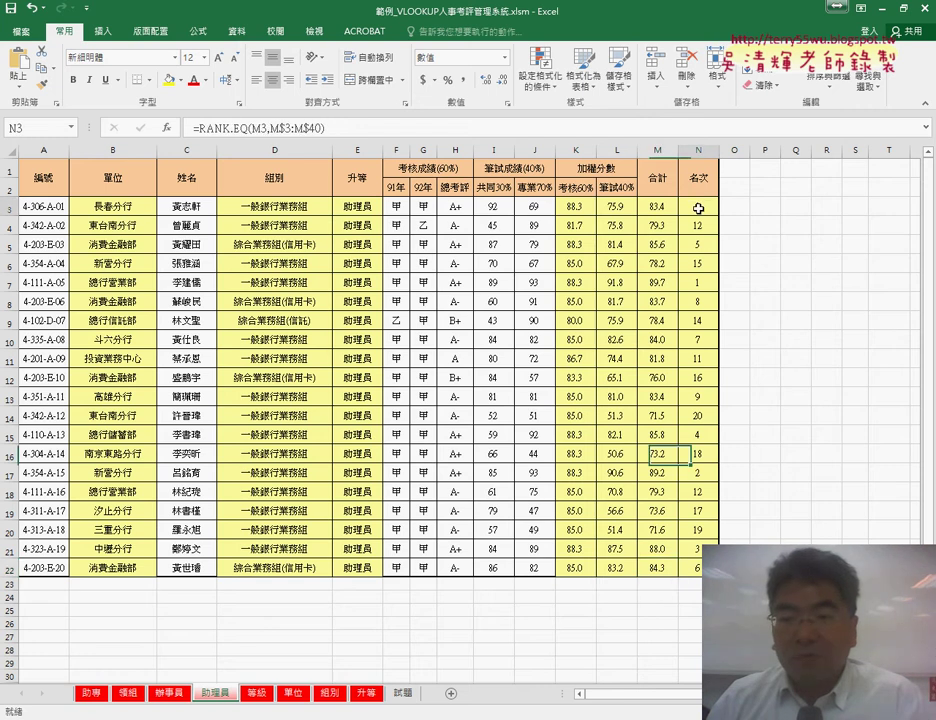
pyautogui.click(319, 128)
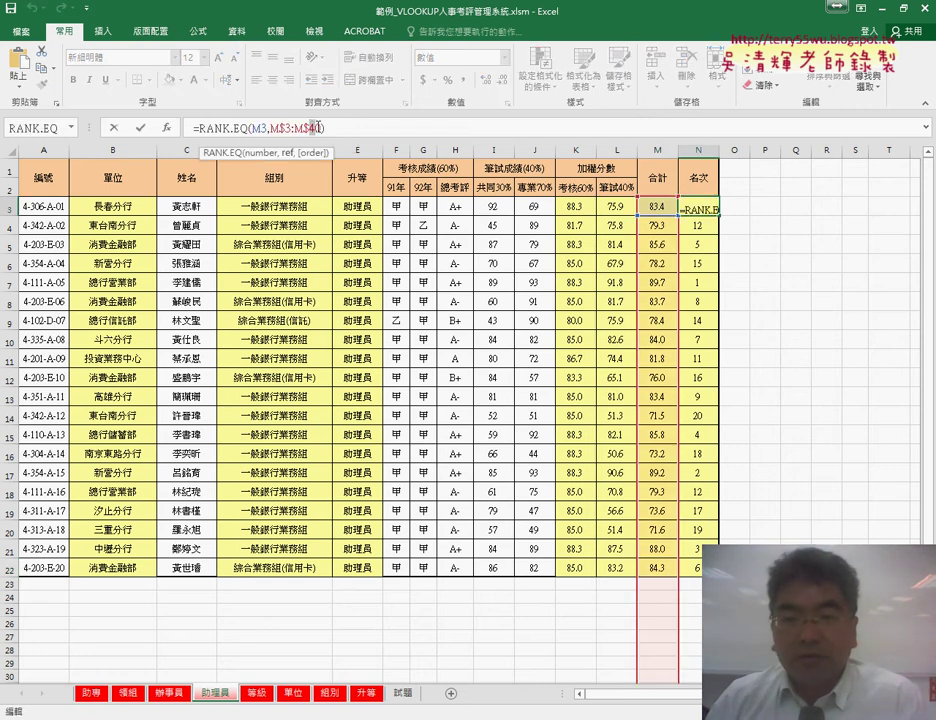
pyautogui.press('BackSpace')
pyautogui.press('BackSpace')
pyautogui.write('22')
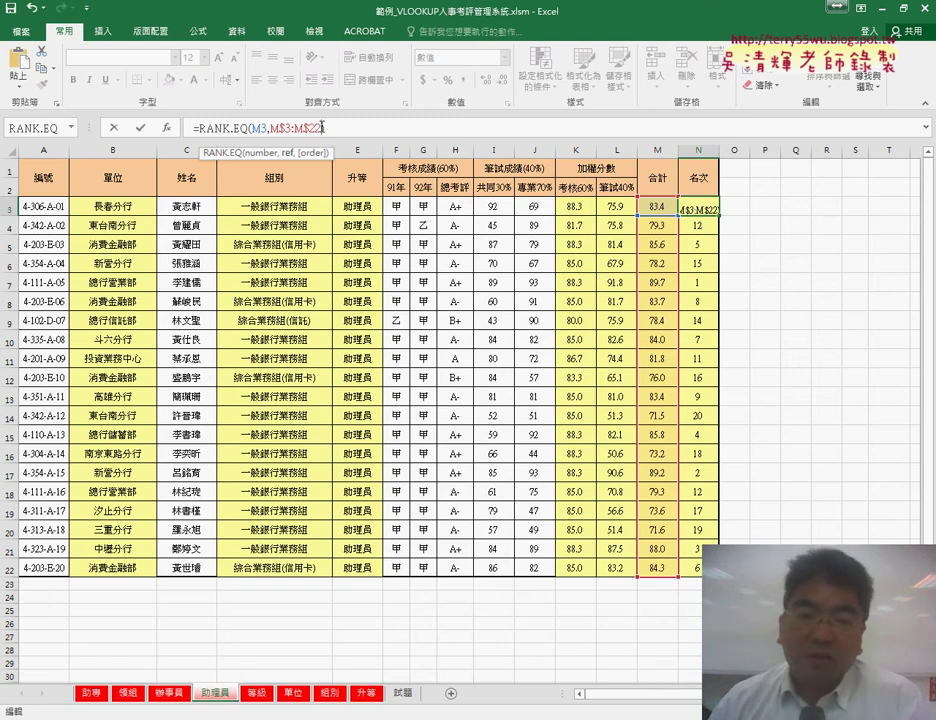
pyautogui.click(140, 129)
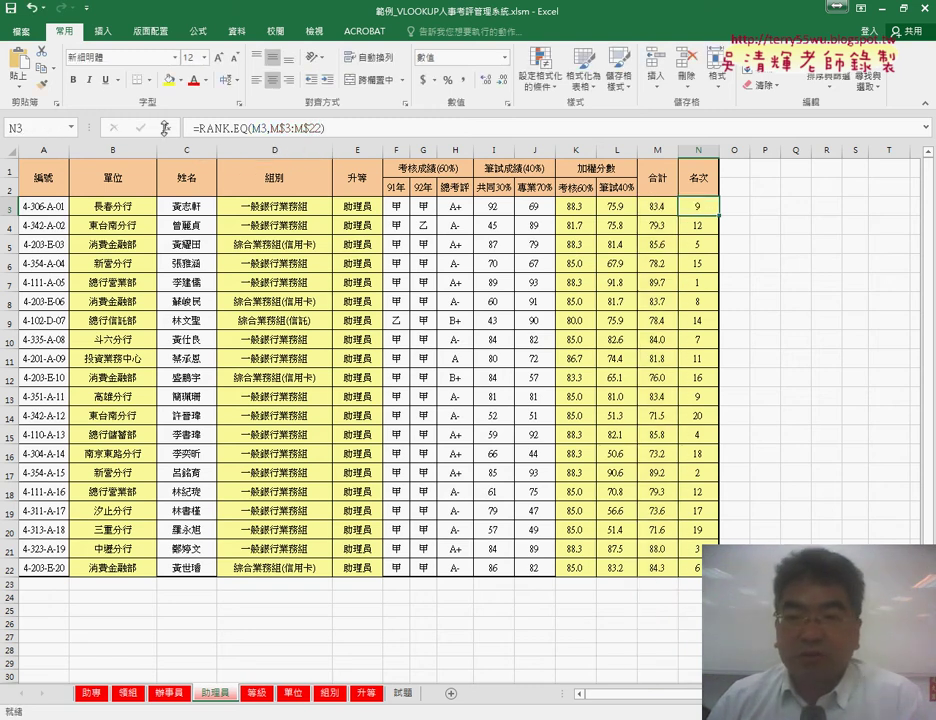
pyautogui.doubleClick(719, 216)
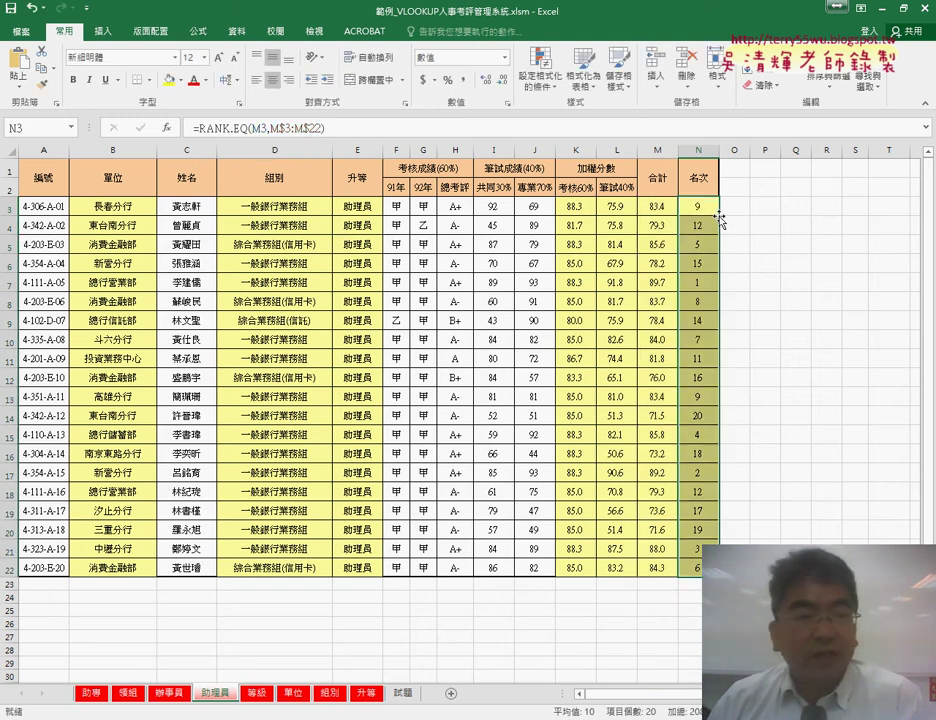
pyautogui.click(92, 693)
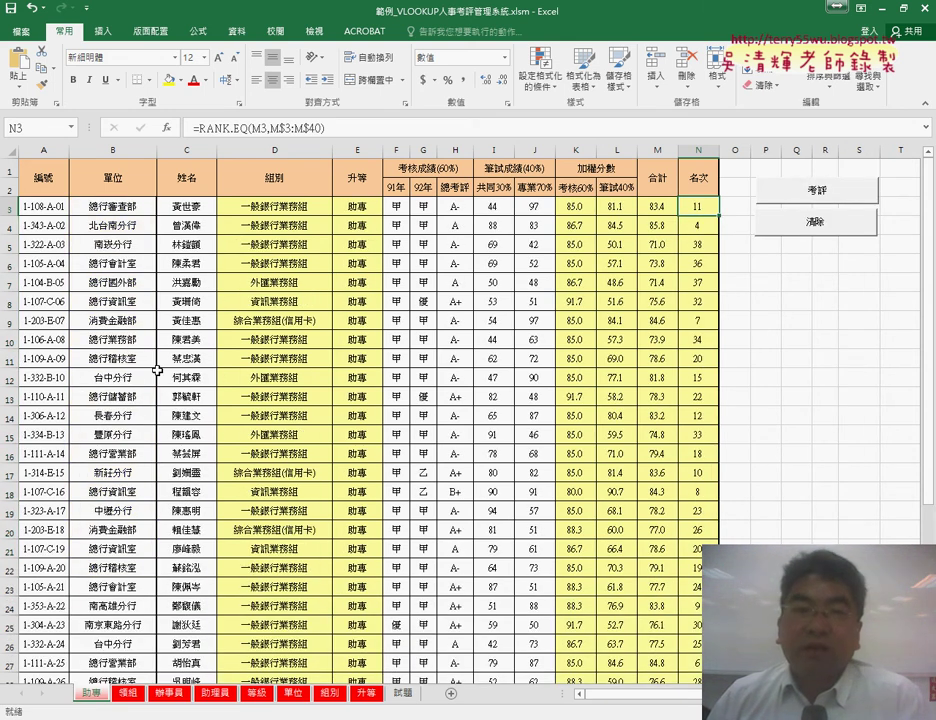
# Run the 清除 and 考評 macros alternately twice, leaving 助專's columns refilled.
pyautogui.click(826, 234)
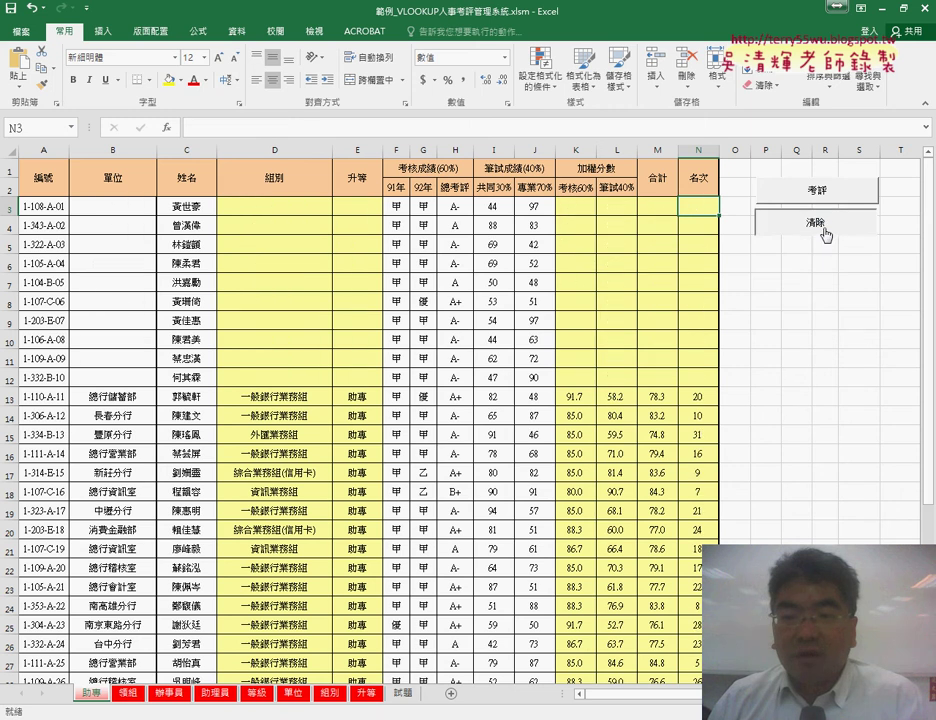
pyautogui.click(813, 196)
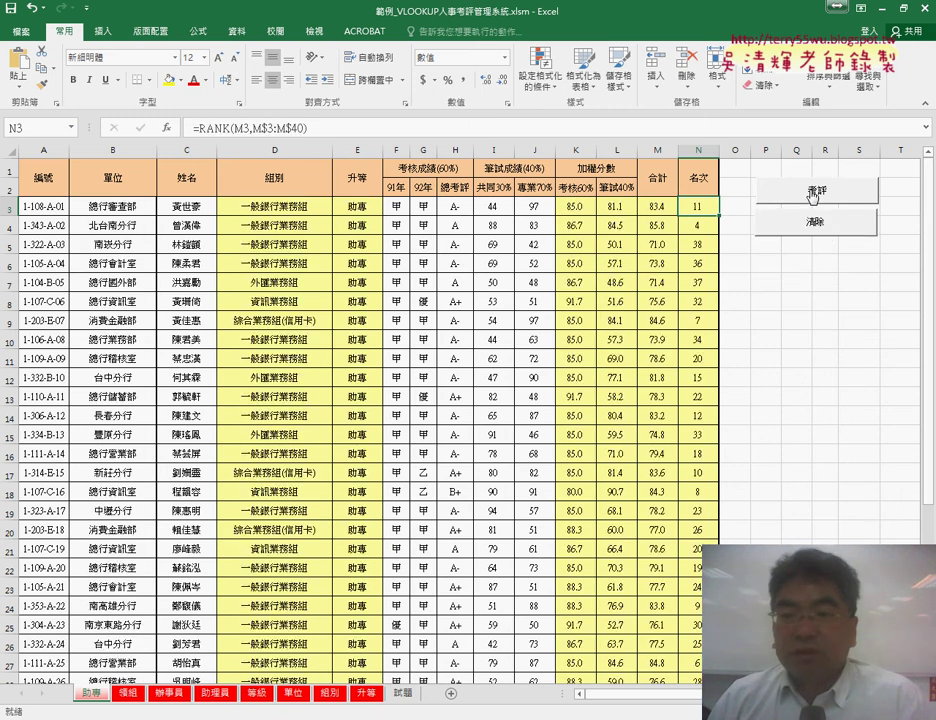
pyautogui.click(810, 224)
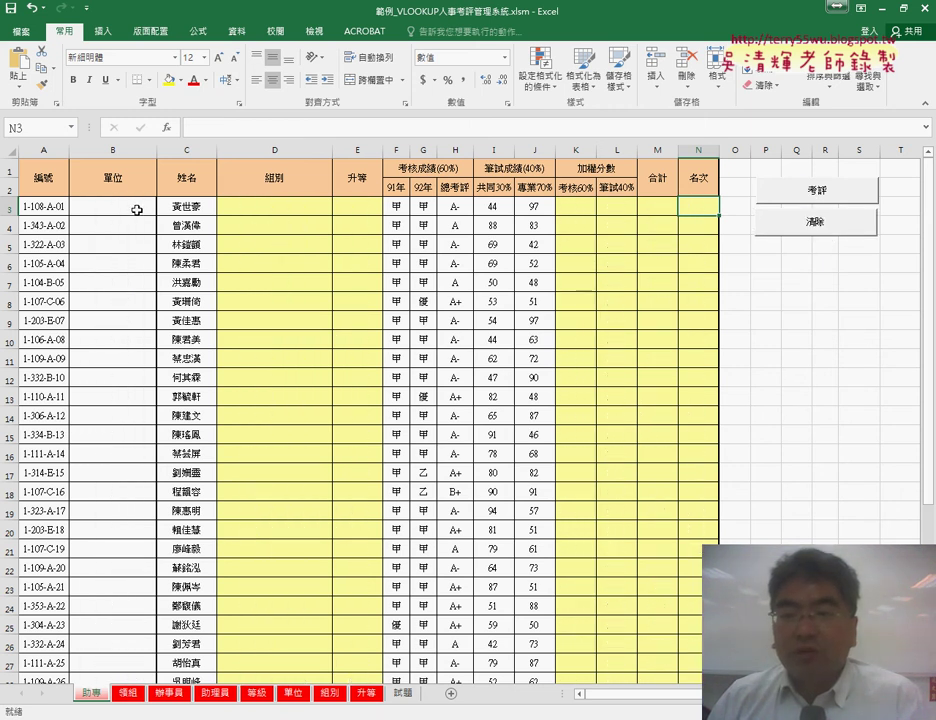
pyautogui.click(812, 201)
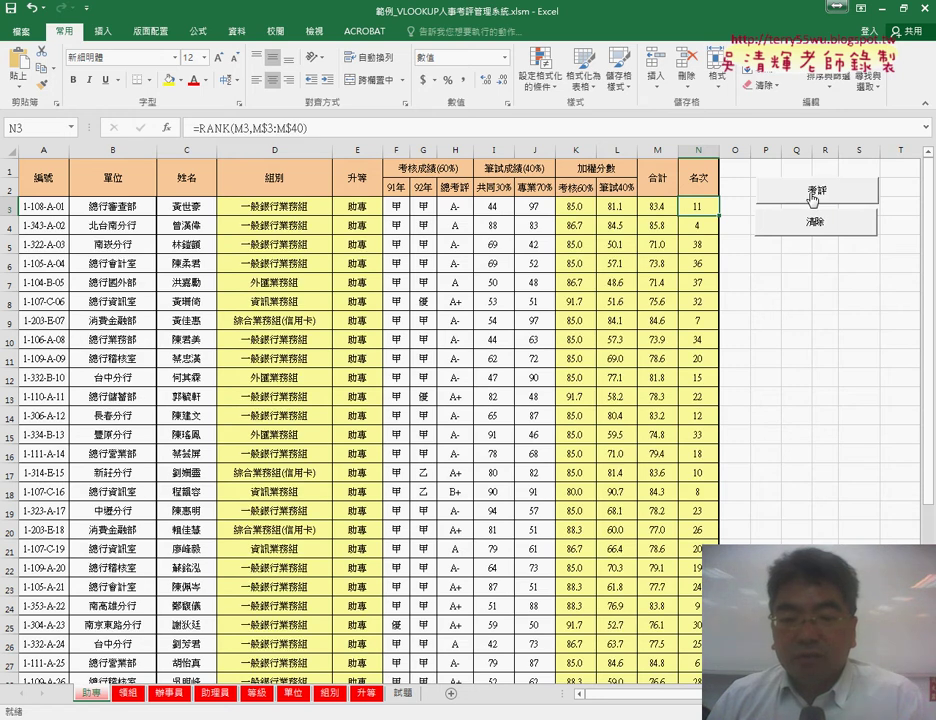
# Browse the 領組, 辦事員 and 助理員 sheets, then return to 助專.
pyautogui.click(130, 693)
pyautogui.hotkey('ctrl', 'pagedown')
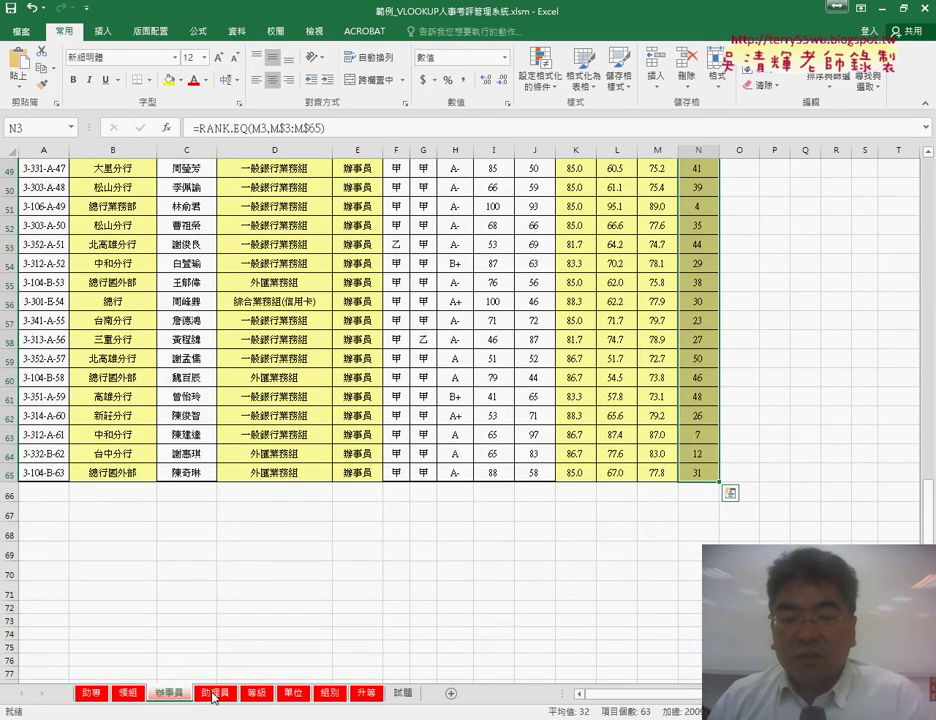
pyautogui.hotkey('ctrl', 'pagedown')
pyautogui.click(87, 697)
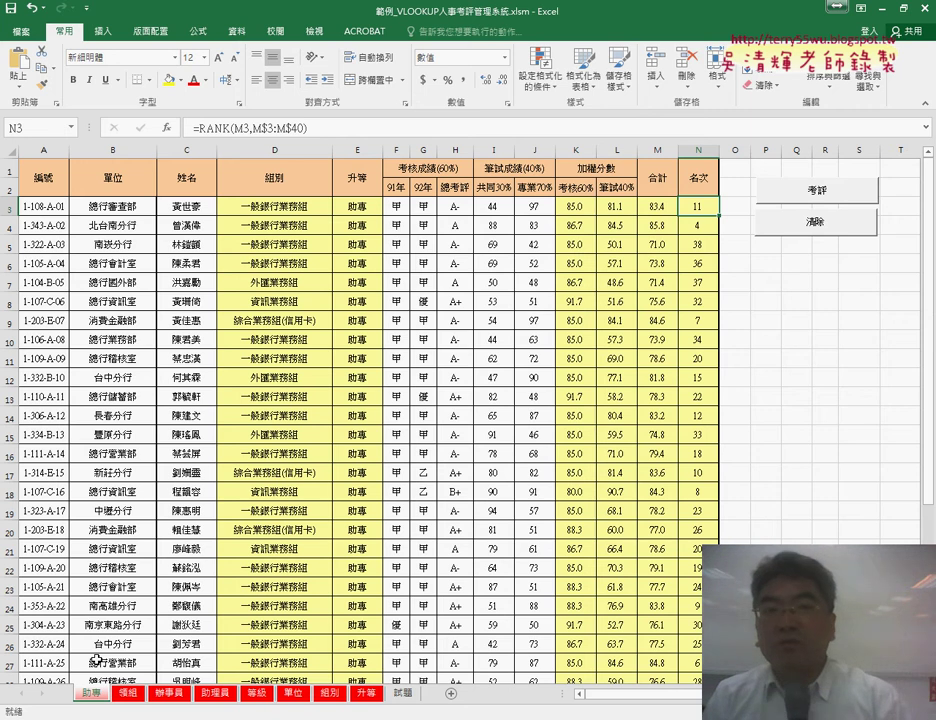
# Run the 清除 macro and confirm that E3, L3 and N3 on row 3 are empty.
pyautogui.click(829, 237)
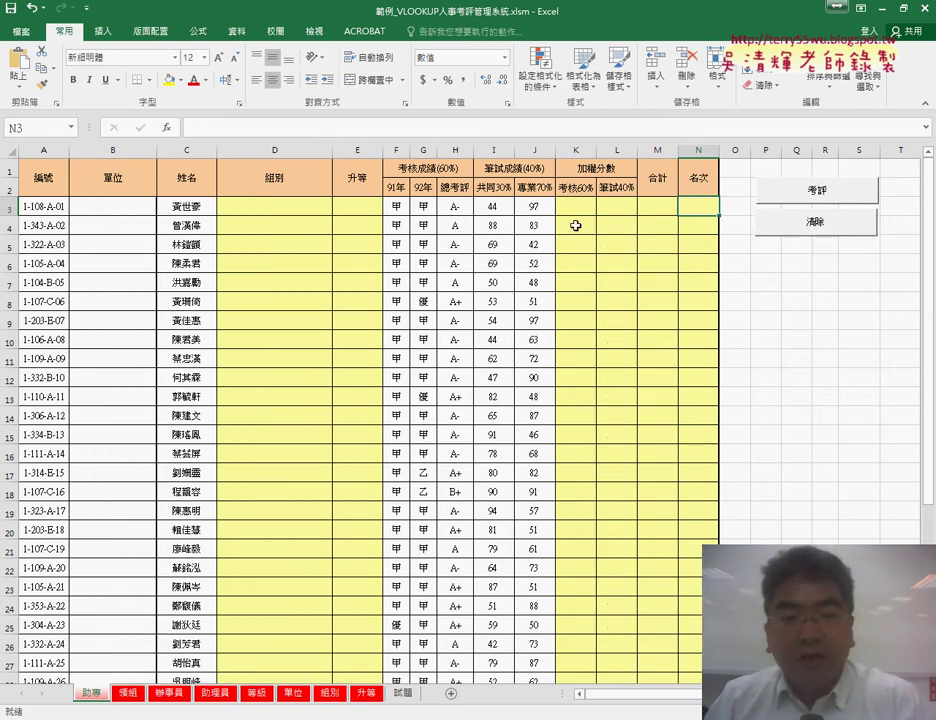
pyautogui.click(7, 207)
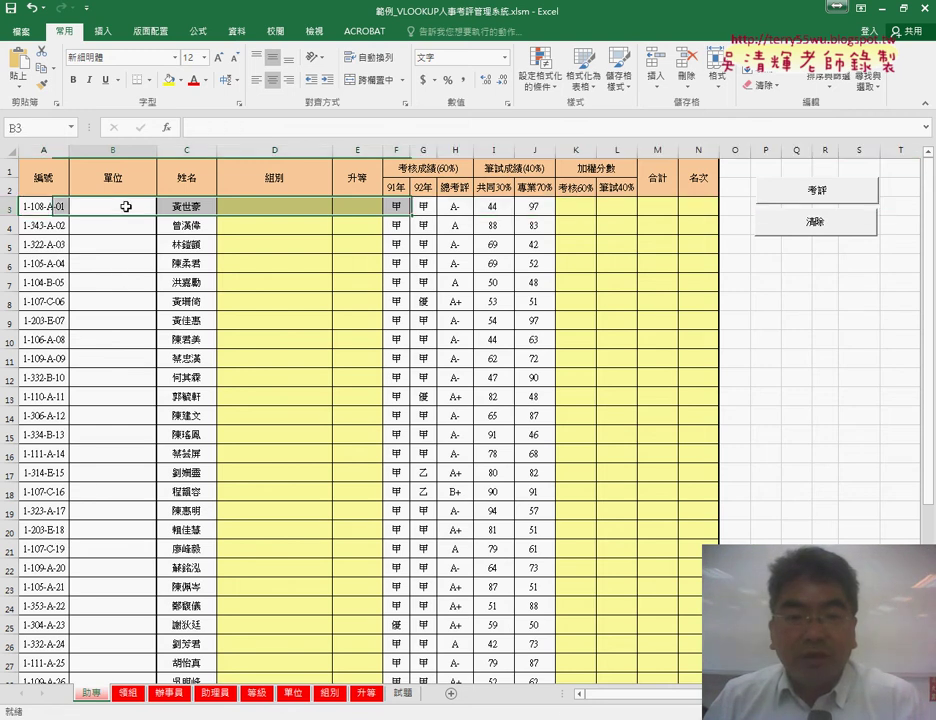
pyautogui.click(357, 208)
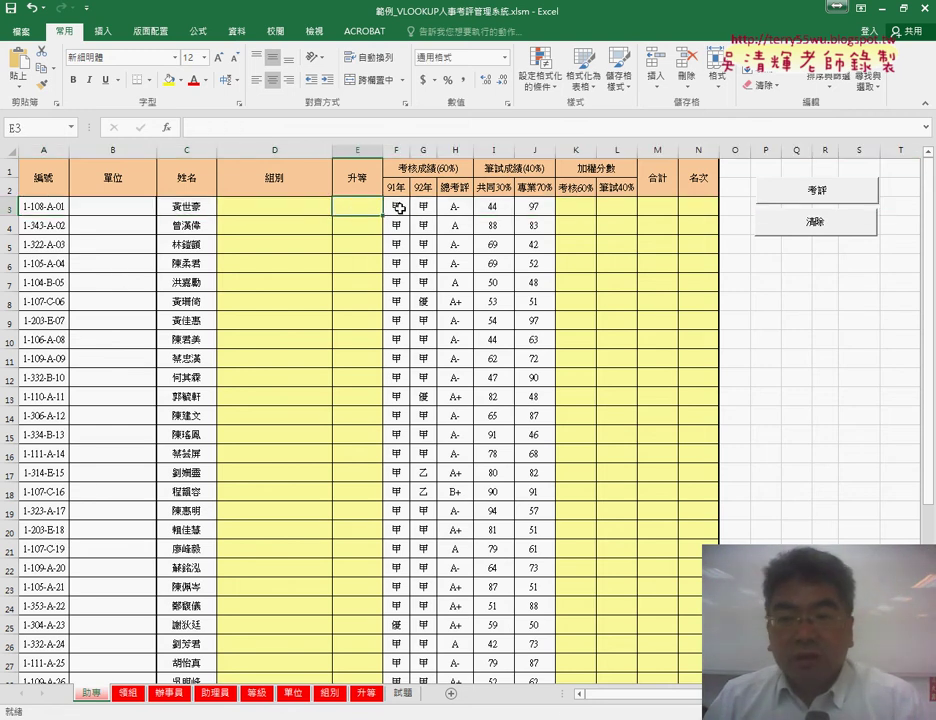
pyautogui.click(612, 207)
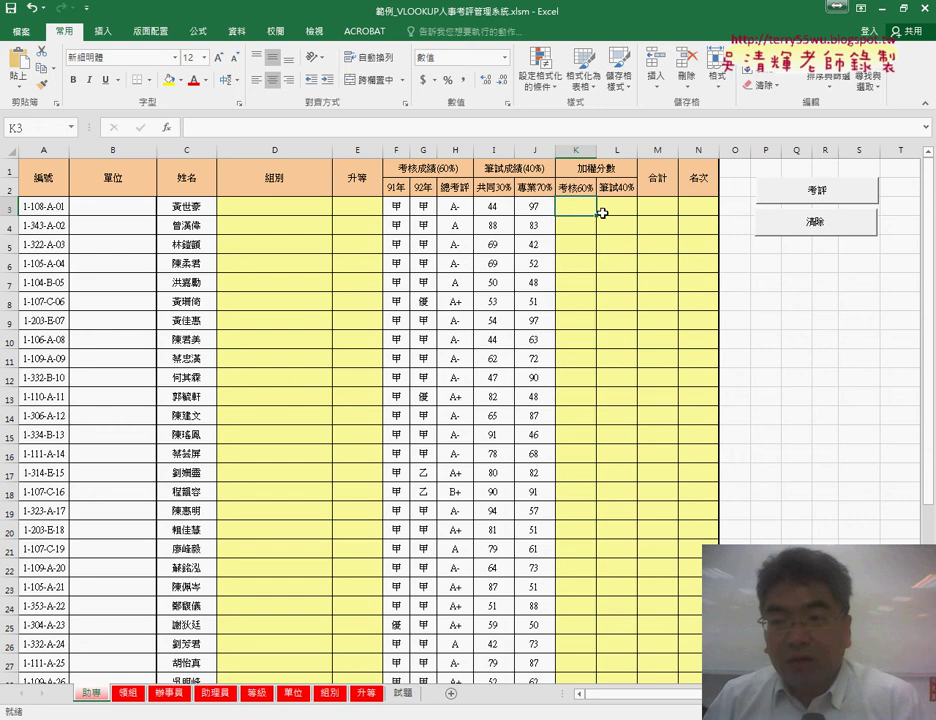
pyautogui.click(691, 211)
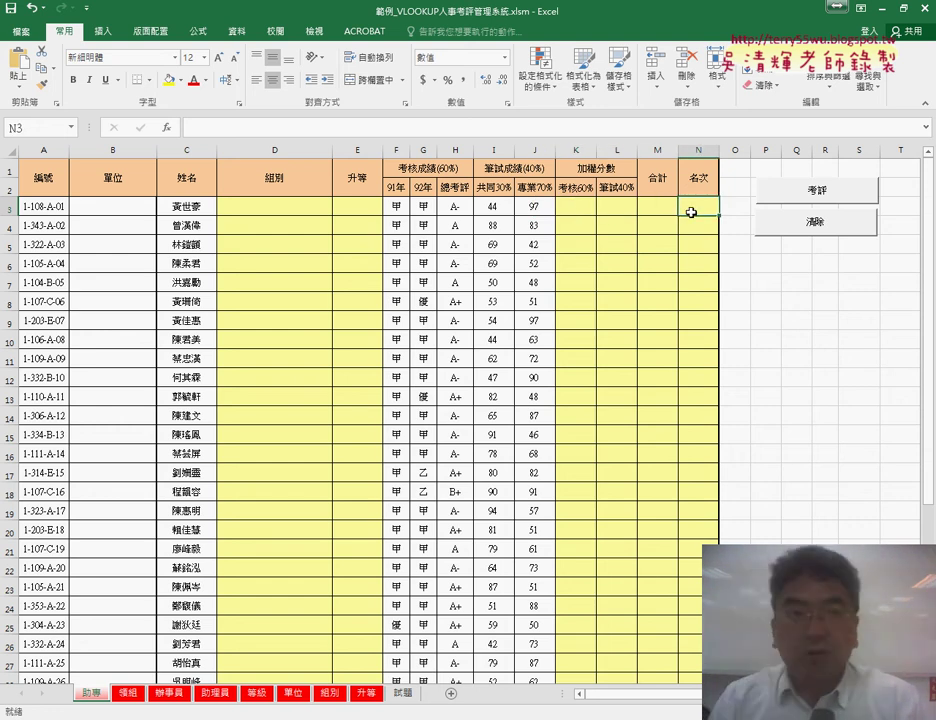
# Open the 清除 button's assigned macro code via 指定巨集 > 編輯.
pyautogui.rightClick(805, 228)
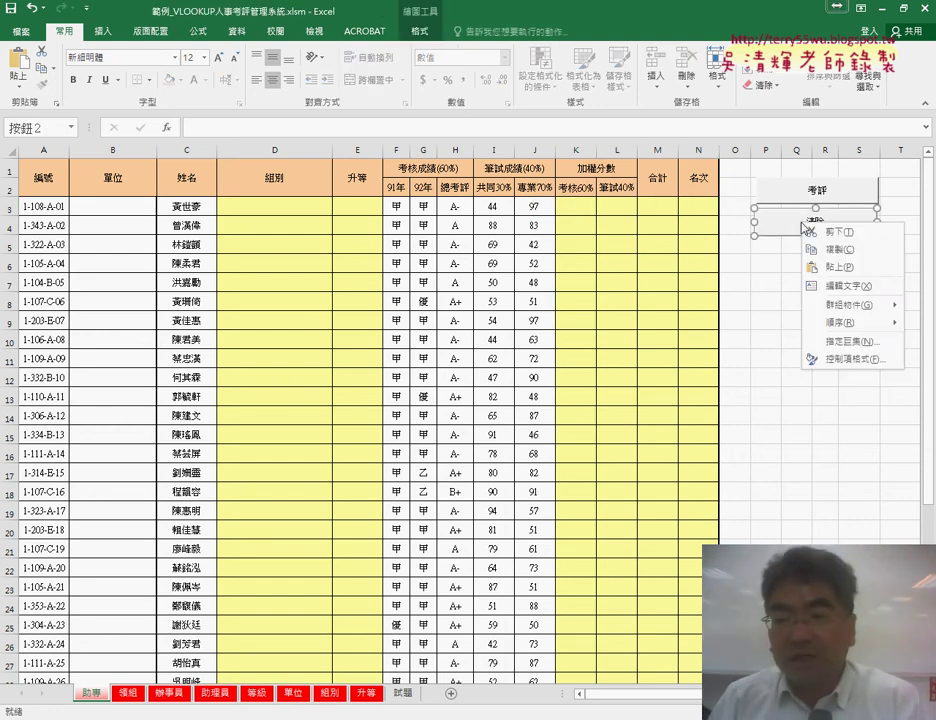
pyautogui.click(830, 339)
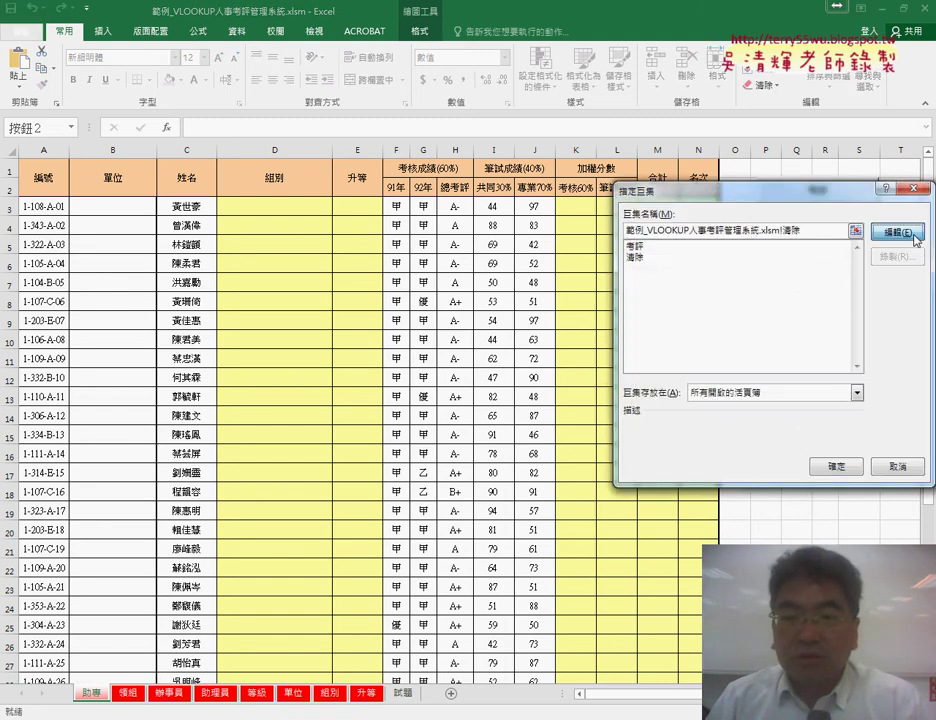
pyautogui.click(890, 231)
pyautogui.moveTo(235, 30); pyautogui.dragTo(320, 85)
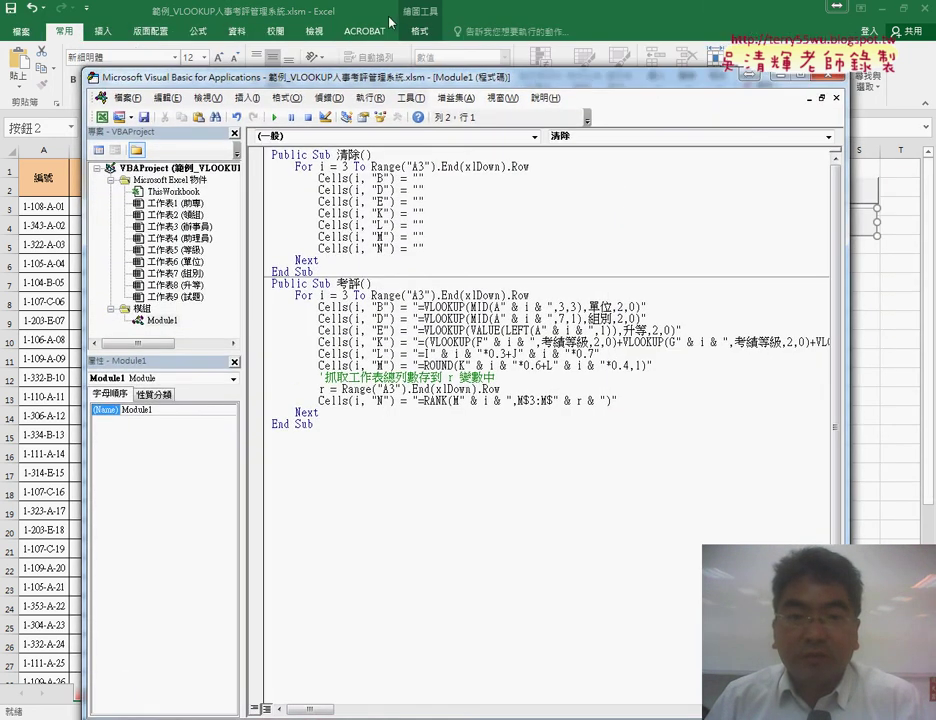
pyautogui.click(82, 10)
# Enable the 開發人員 ribbon tab in Options > Customize Ribbon and launch Visual Basic.
pyautogui.click(82, 10)
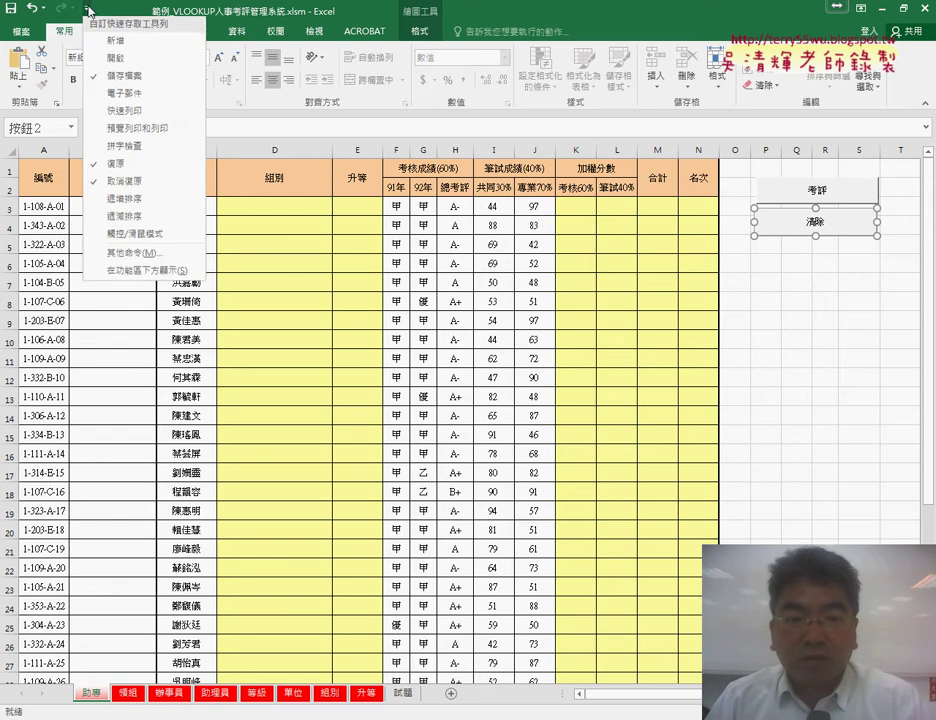
pyautogui.click(120, 254)
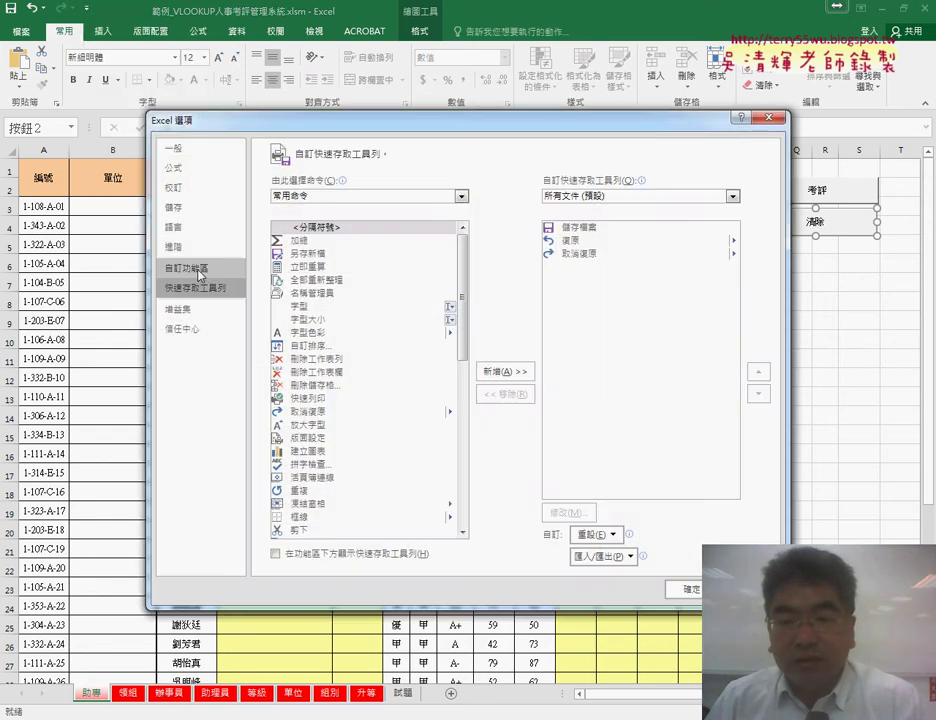
pyautogui.click(188, 268)
pyautogui.click(533, 417)
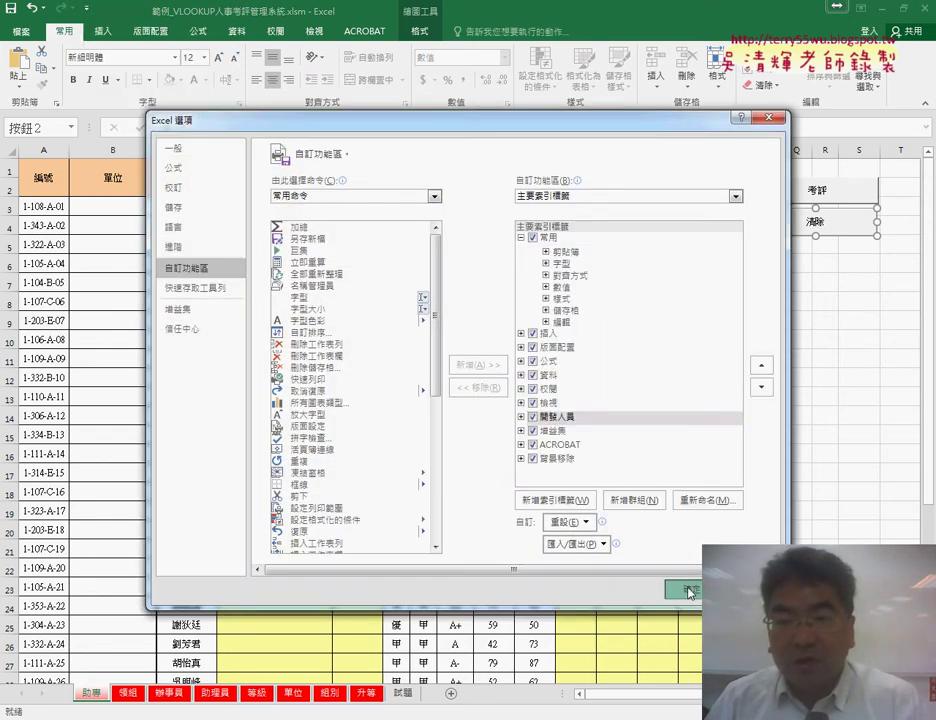
pyautogui.click(688, 589)
pyautogui.click(362, 31)
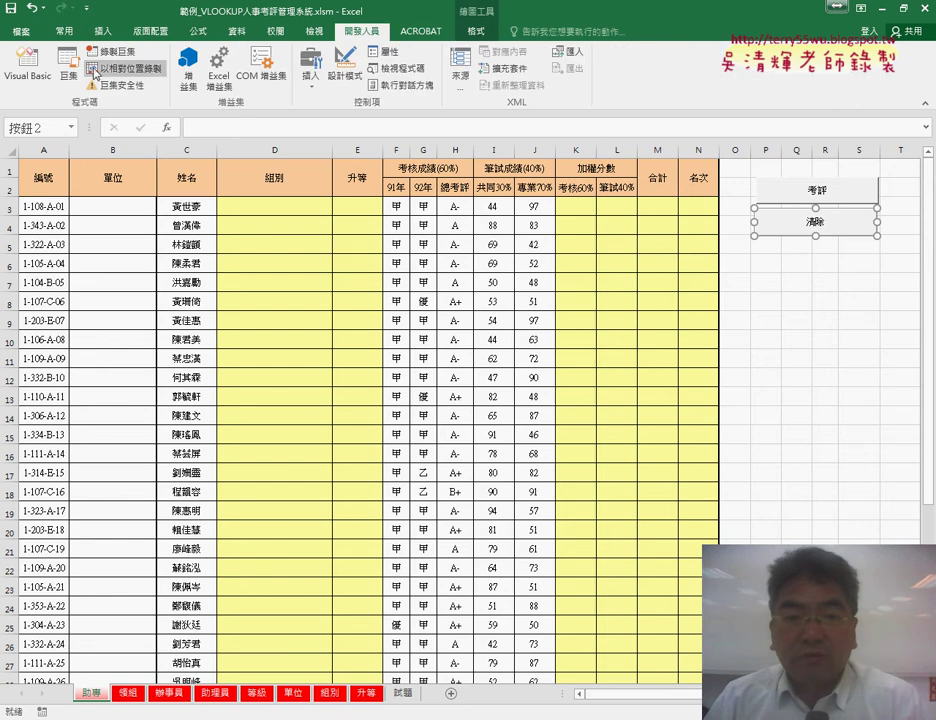
pyautogui.click(28, 68)
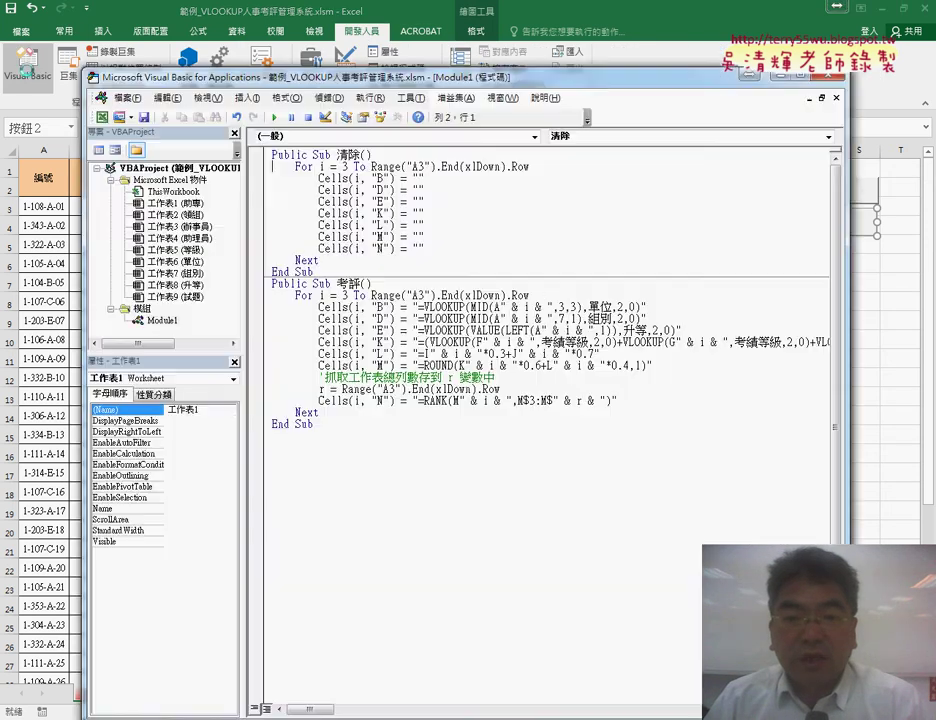
# Select Module1 without inserting anything, move the editor down, and highlight Sub 清除's loop variable i.
pyautogui.click(163, 321)
pyautogui.rightClick(145, 310)
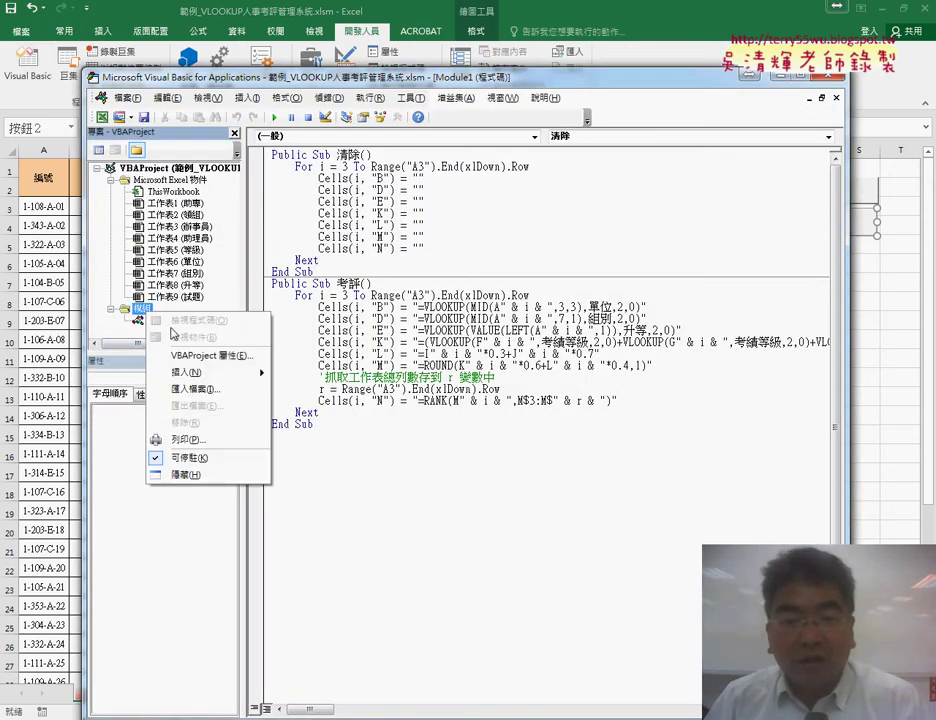
pyautogui.moveTo(268, 378)
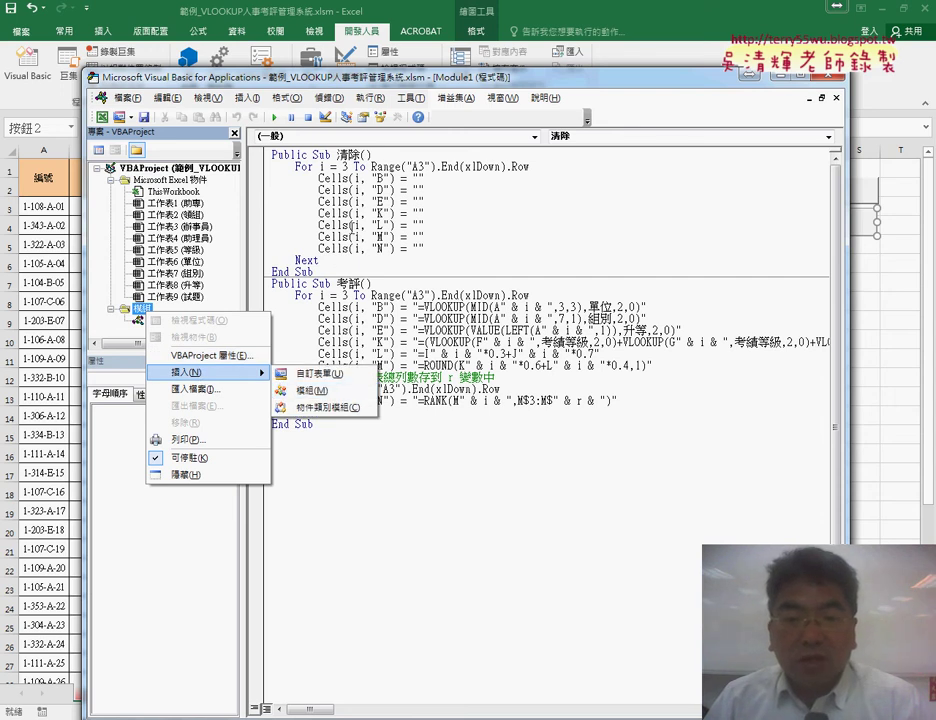
pyautogui.press('Escape')
pyautogui.click(248, 97)
pyautogui.click(258, 114)
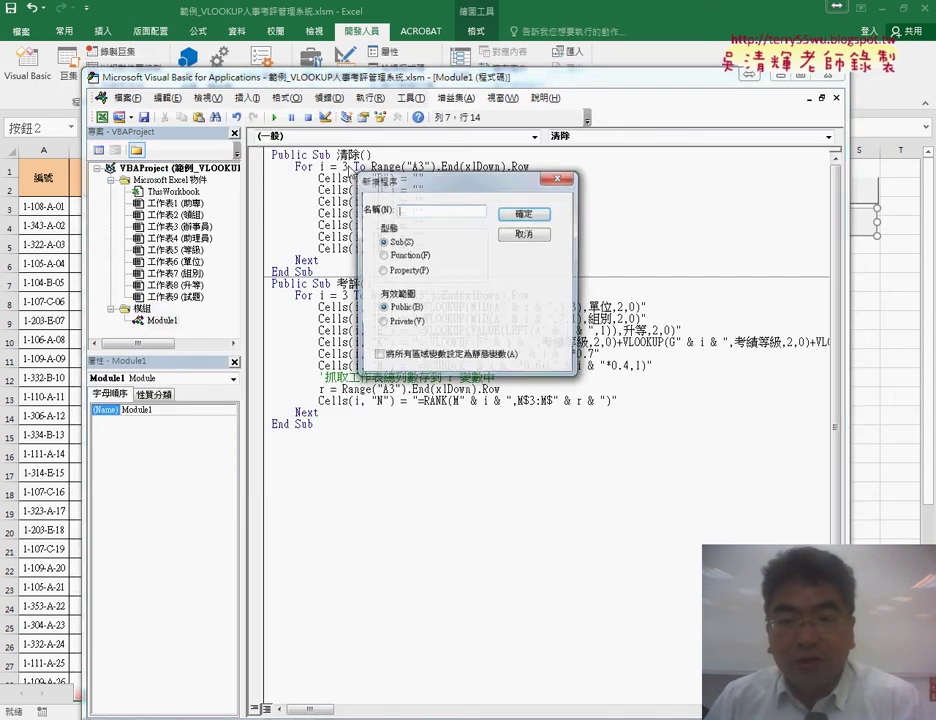
pyautogui.press('Escape')
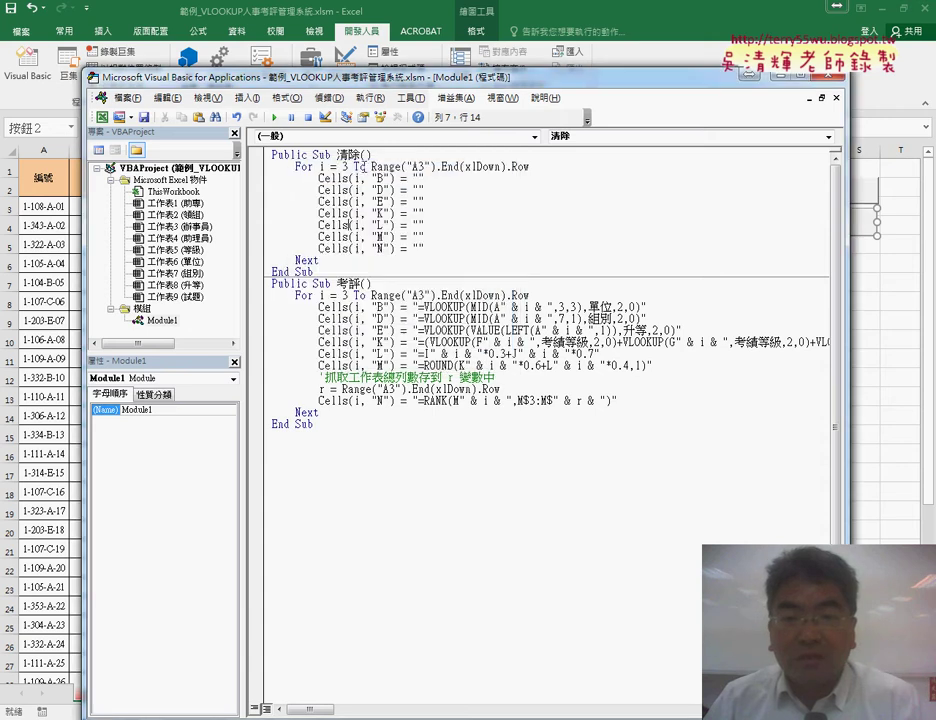
pyautogui.moveTo(370, 83); pyautogui.dragTo(305, 235)
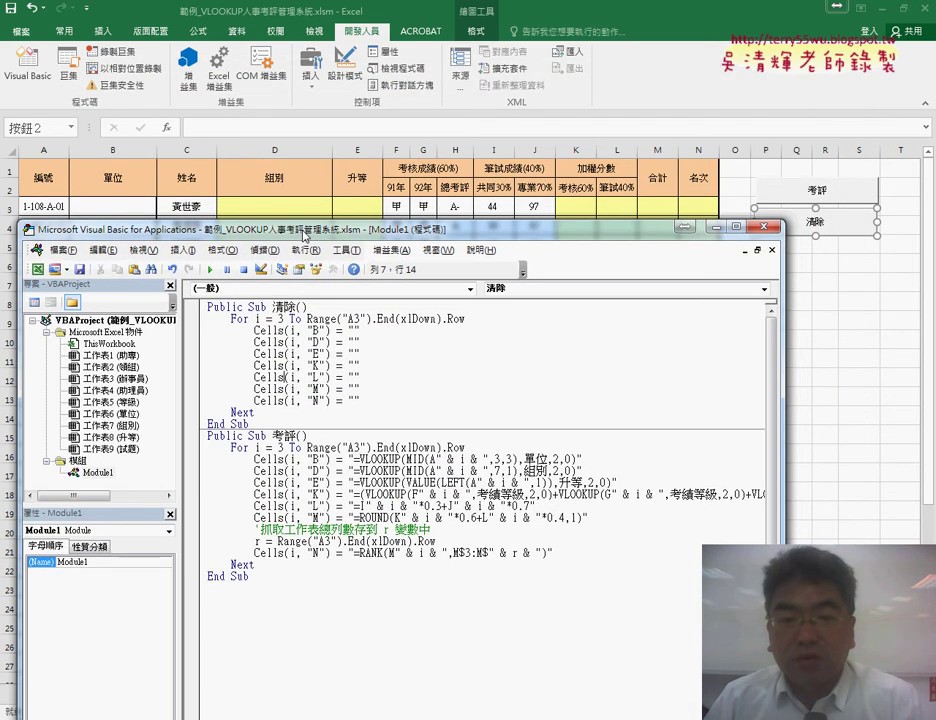
pyautogui.doubleClick(258, 319)
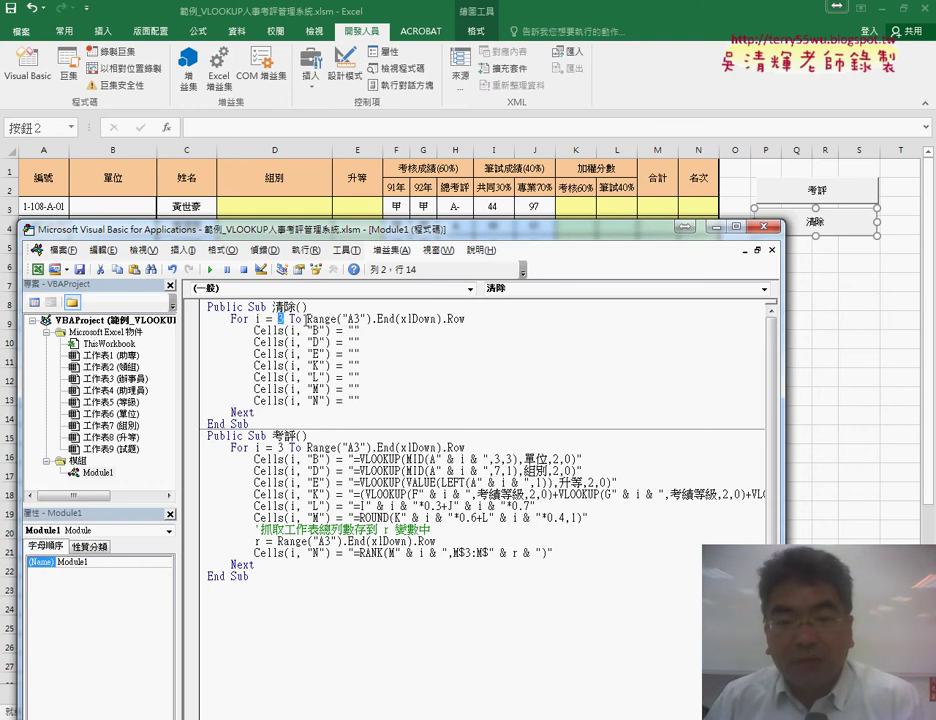
pyautogui.moveTo(306, 318); pyautogui.dragTo(462, 318)
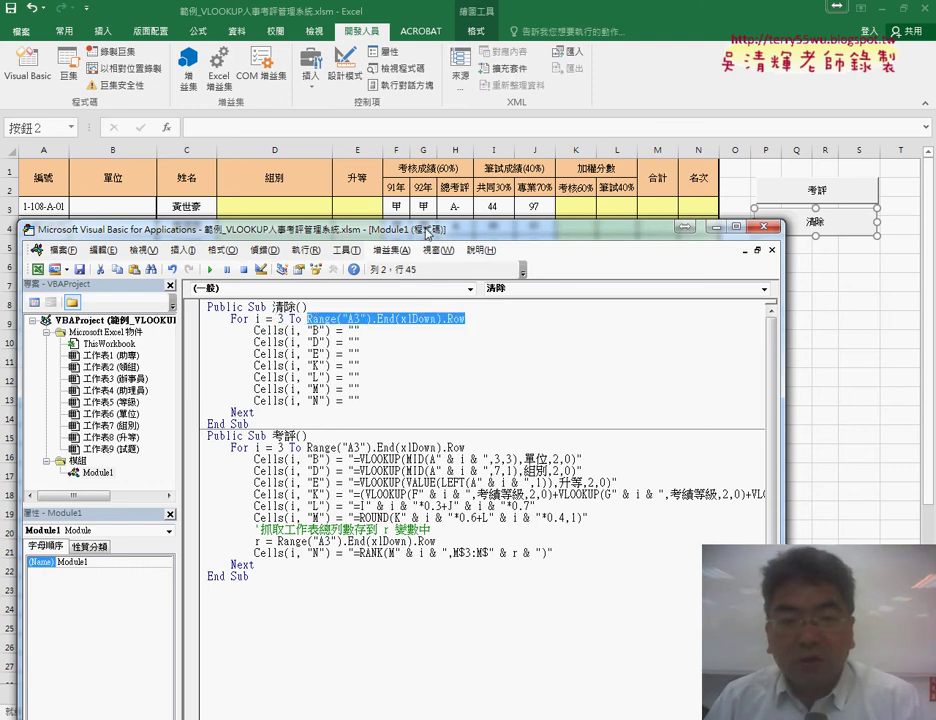
pyautogui.moveTo(428, 234); pyautogui.dragTo(449, 221)
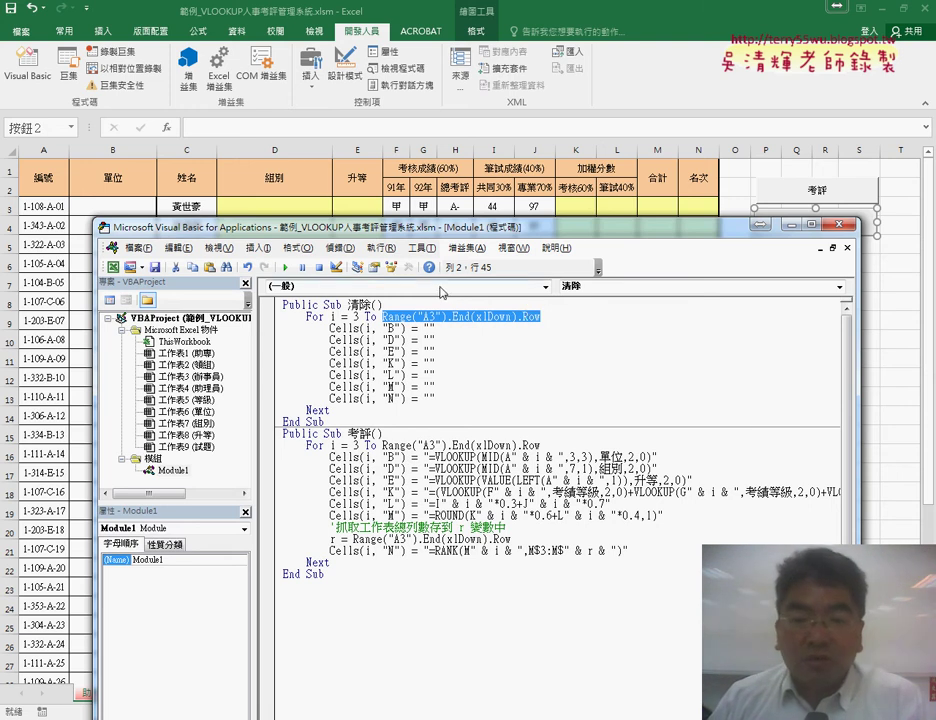
pyautogui.click(437, 329)
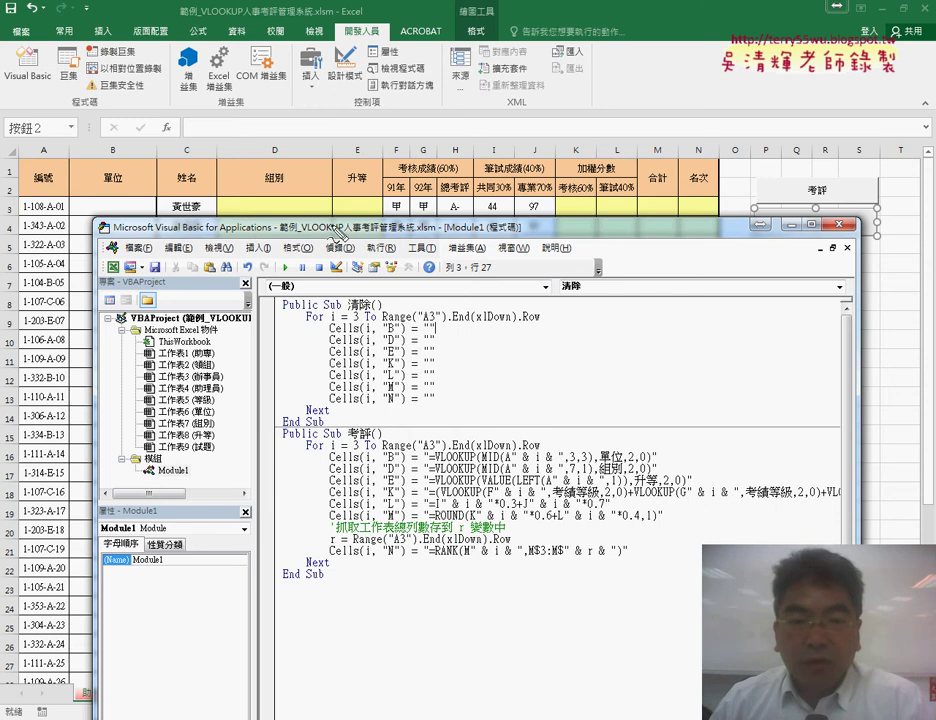
pyautogui.moveTo(106, 142); pyautogui.dragTo(120, 143)
pyautogui.moveTo(383, 356)
pyautogui.mouseDown()
pyautogui.moveTo(403, 356)
pyautogui.moveTo(401, 346)
pyautogui.mouseUp()
pyautogui.moveTo(385, 404); pyautogui.dragTo(399, 404)
pyautogui.moveTo(705, 146); pyautogui.dragTo(694, 147)
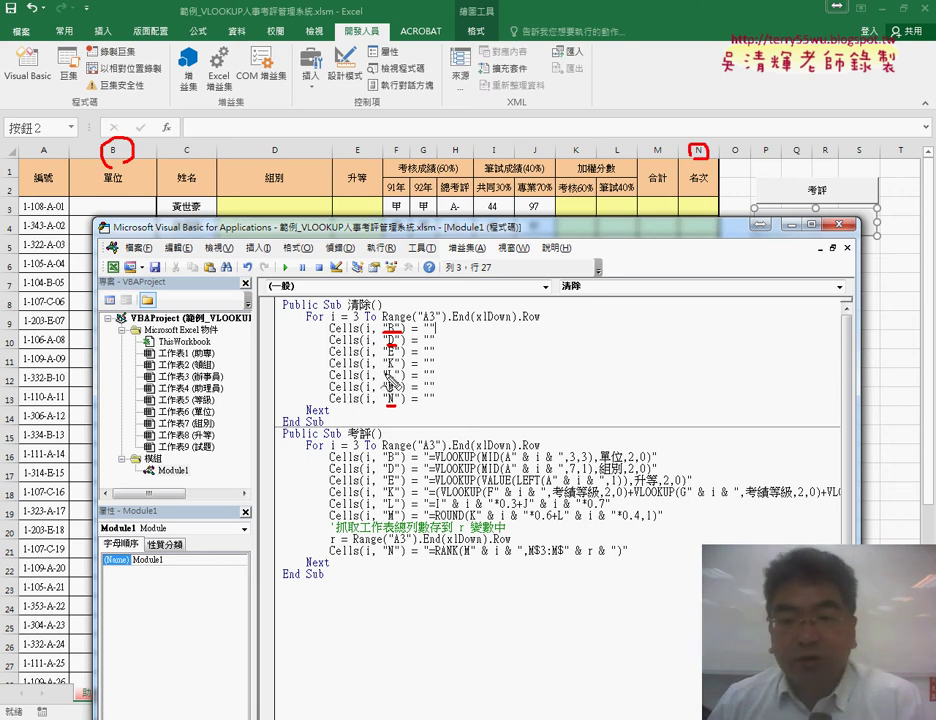
pyautogui.moveTo(423, 356)
pyautogui.mouseDown()
pyautogui.moveTo(437, 356)
pyautogui.moveTo(433, 379)
pyautogui.mouseUp()
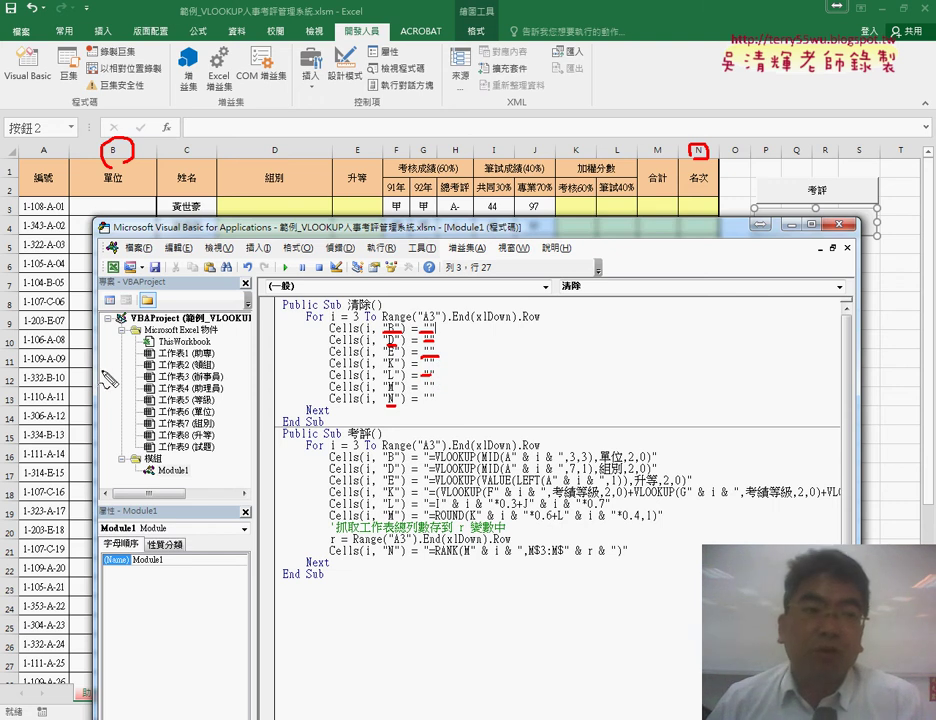
pyautogui.moveTo(281, 429); pyautogui.dragTo(500, 426)
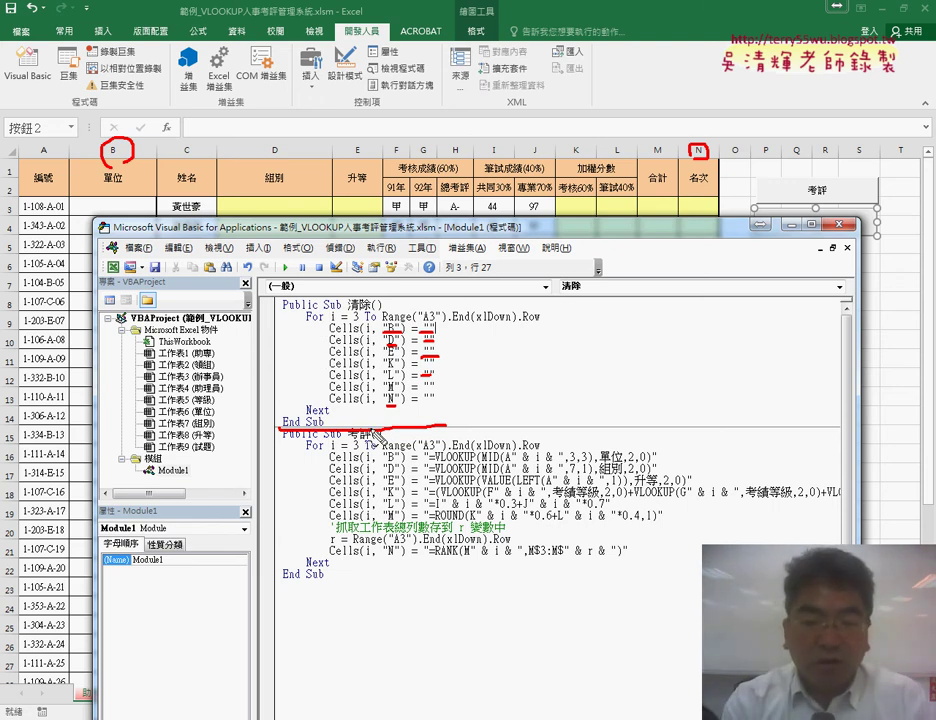
pyautogui.press('Escape')
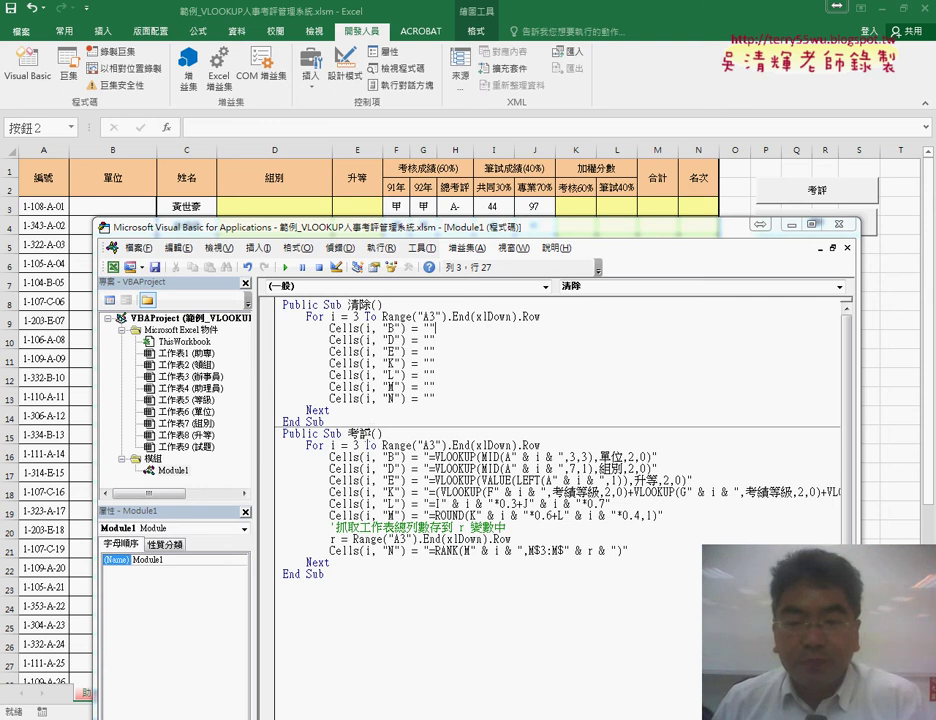
# Review the 清除 and 考評 macros, deleting then restoring the column B VLOOKUP string.
pyautogui.click(352, 433)
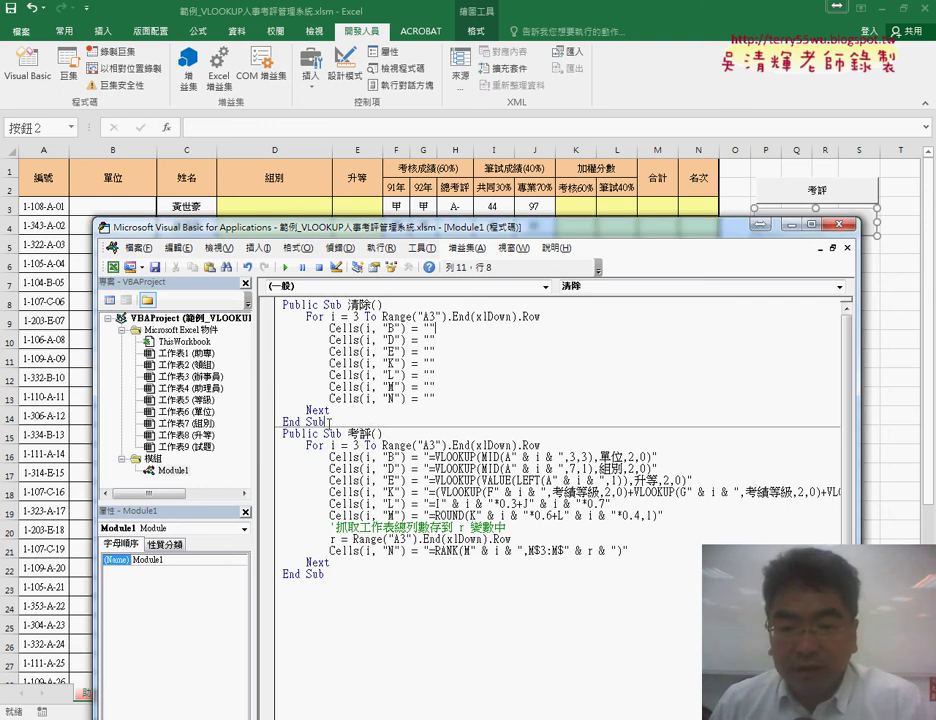
pyautogui.moveTo(325, 421); pyautogui.dragTo(283, 304)
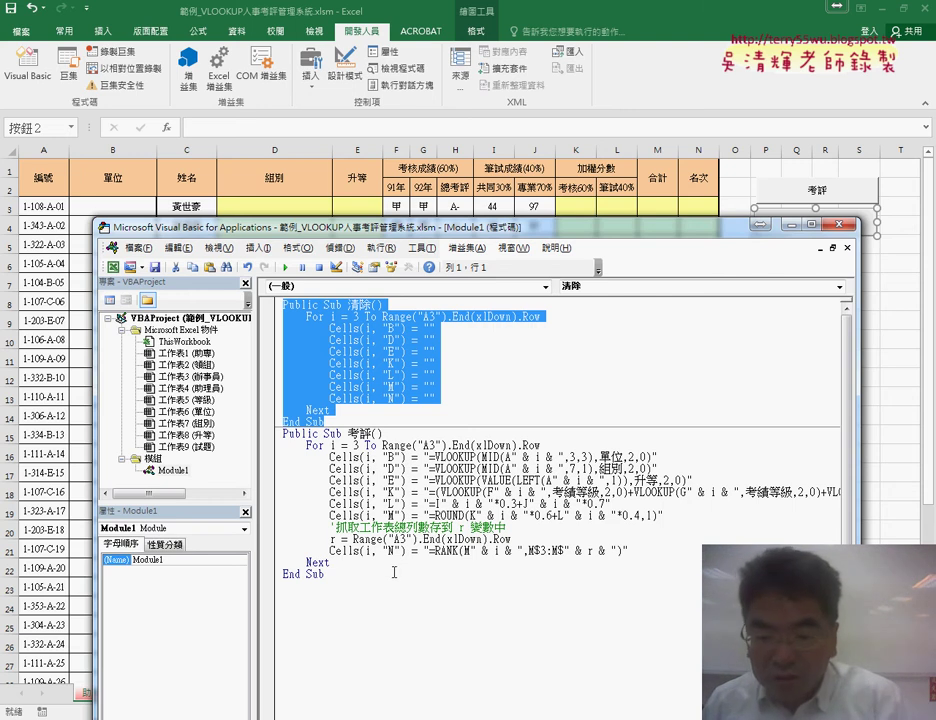
pyautogui.click(330, 574)
pyautogui.moveTo(330, 574); pyautogui.dragTo(283, 433)
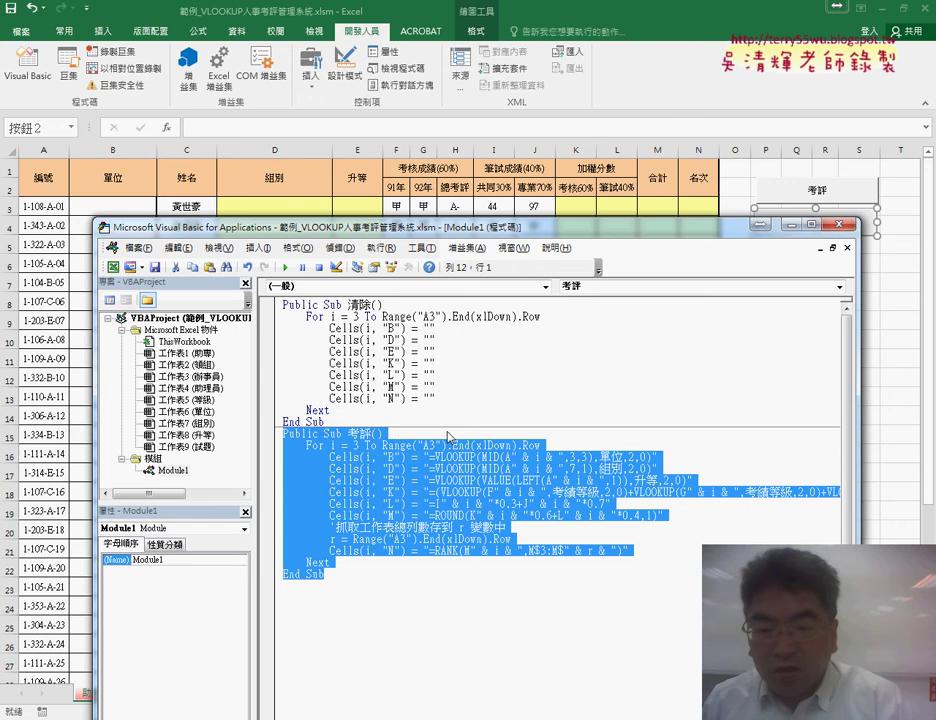
pyautogui.moveTo(429, 457); pyautogui.dragTo(600, 457)
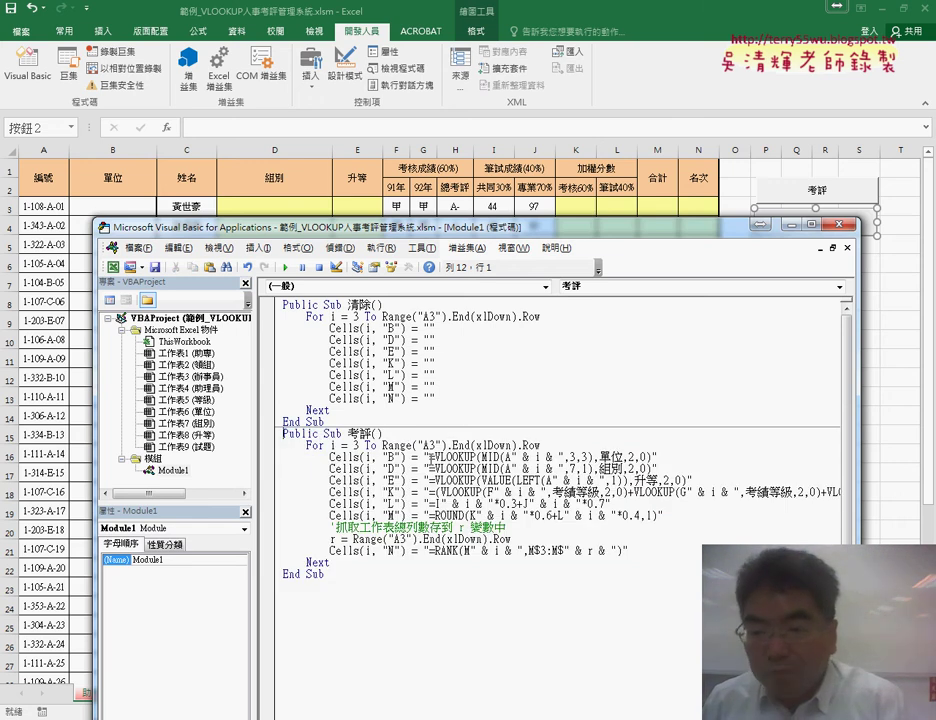
pyautogui.keyDown('shift'); pyautogui.click(652, 457); pyautogui.keyUp('shift')
pyautogui.press('Delete')
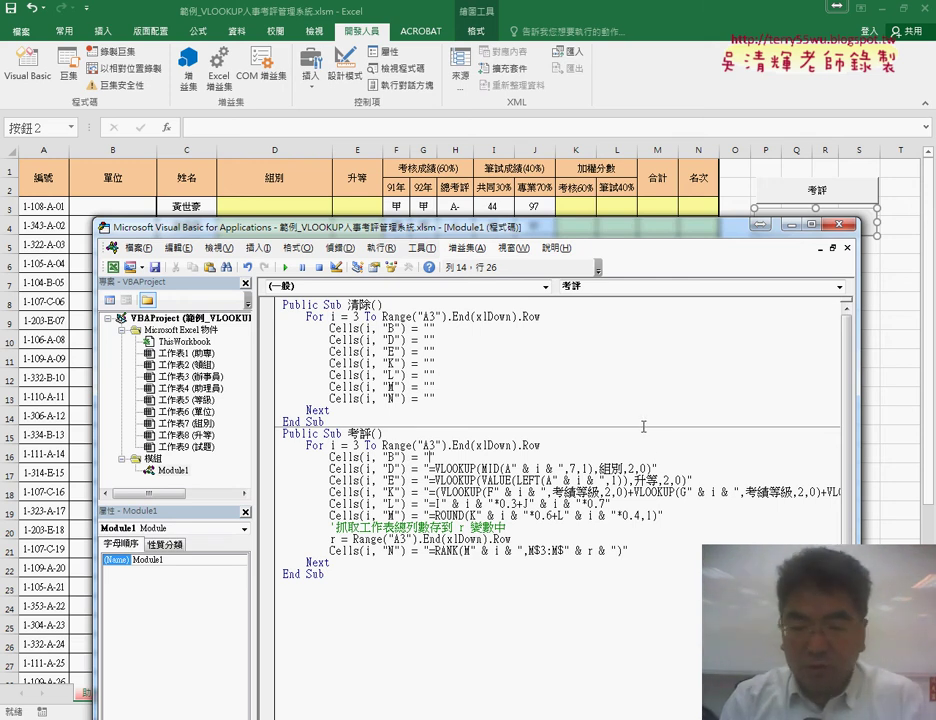
pyautogui.hotkey('ctrl', 'z')
# Run 考評 to fill the sheet, then make the column B line assign an empty string.
pyautogui.click(437, 492)
pyautogui.click(285, 267)
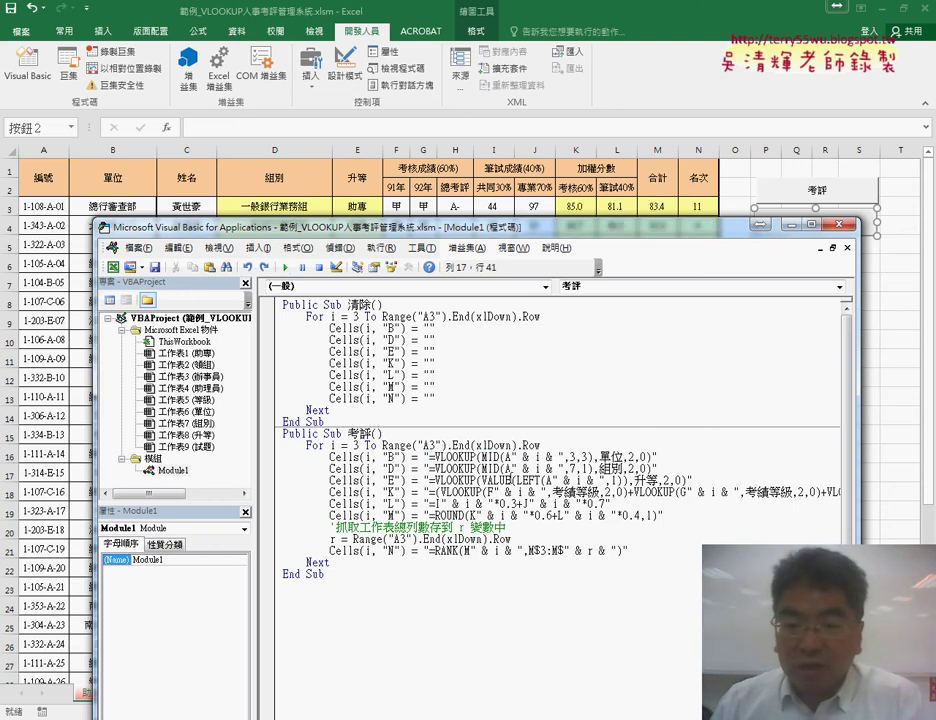
pyautogui.moveTo(428, 458); pyautogui.dragTo(651, 458)
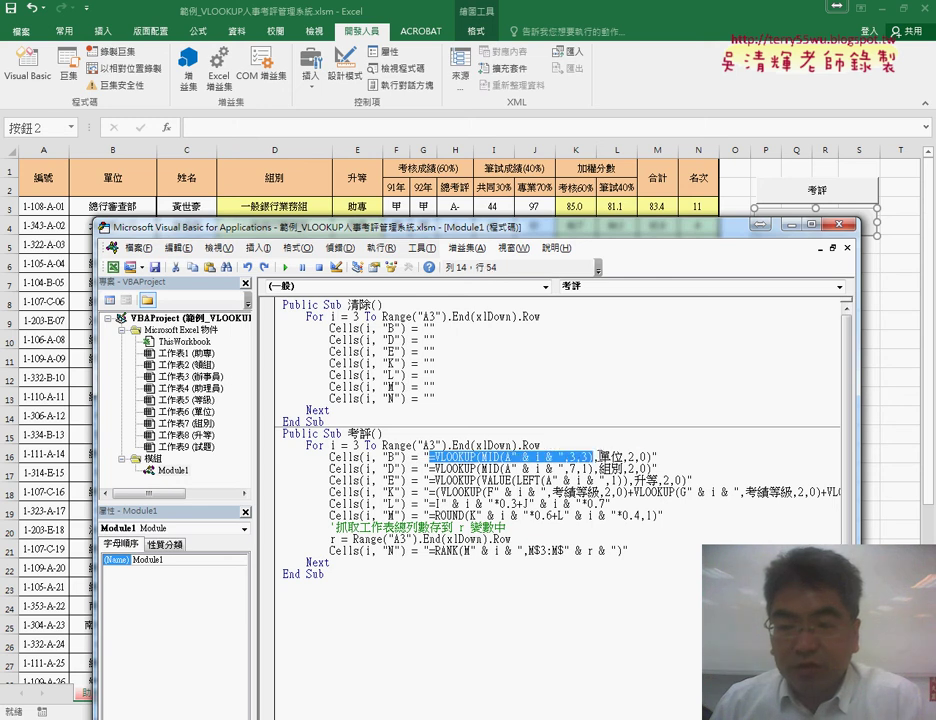
pyautogui.press('Delete')
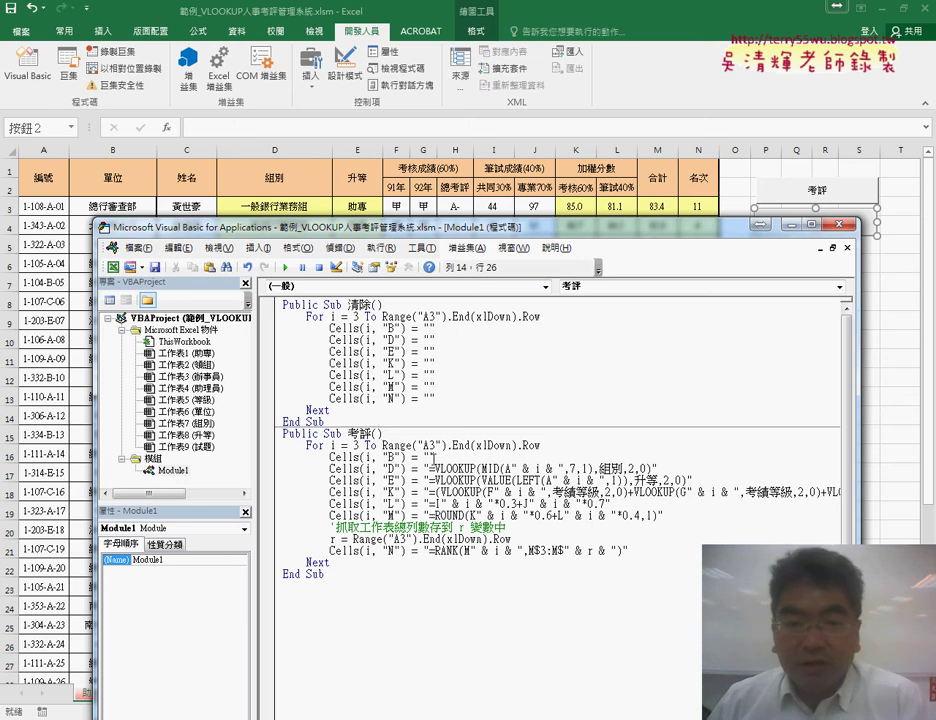
pyautogui.click(110, 204)
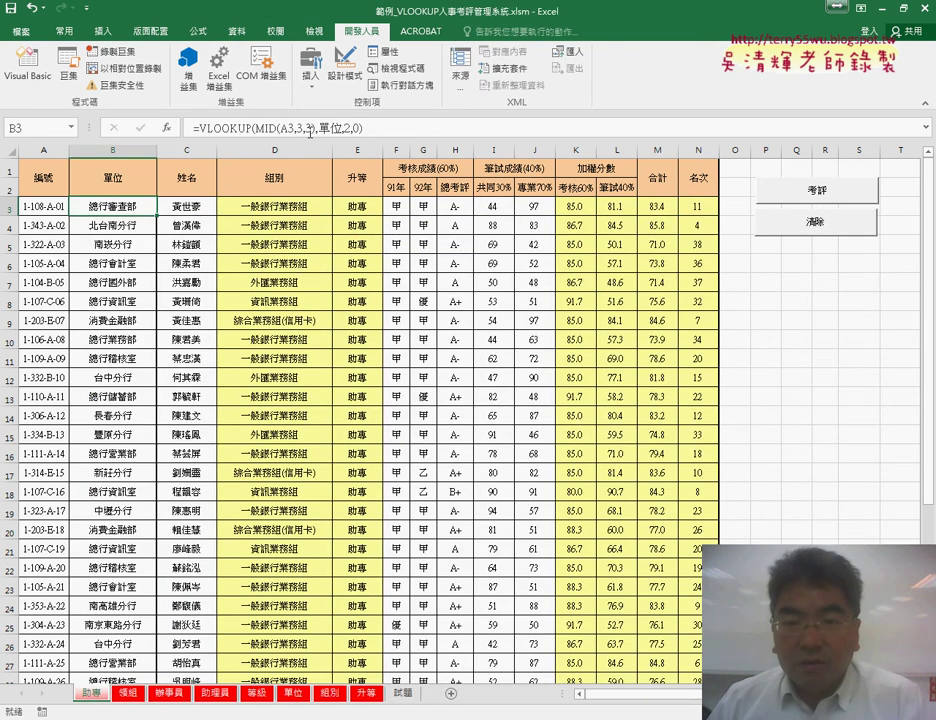
# Copy B3's =VLOOKUP(MID(A3,3,3),單位,2,0) text and reopen the VBA editor with Alt+F11.
pyautogui.moveTo(367, 124); pyautogui.dragTo(279, 126)
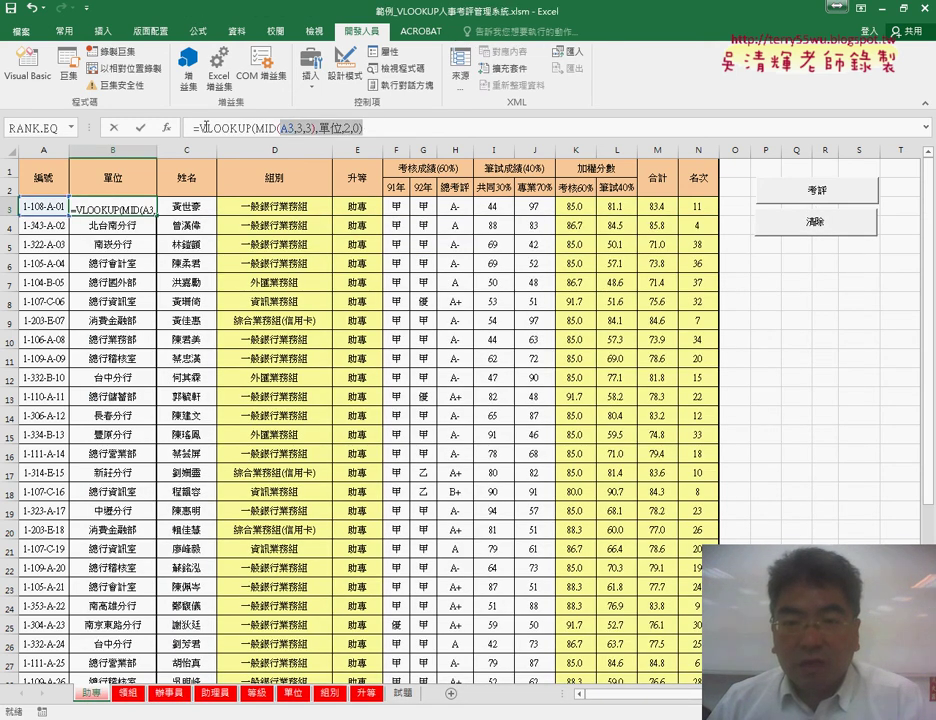
pyautogui.rightClick(281, 127)
pyautogui.click(302, 158)
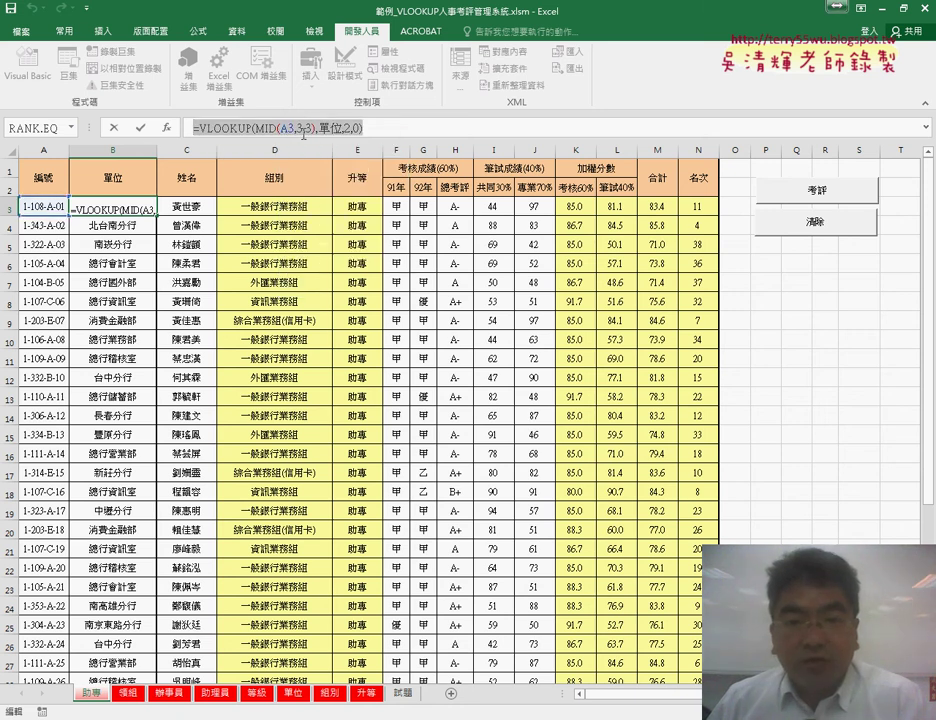
pyautogui.click(116, 129)
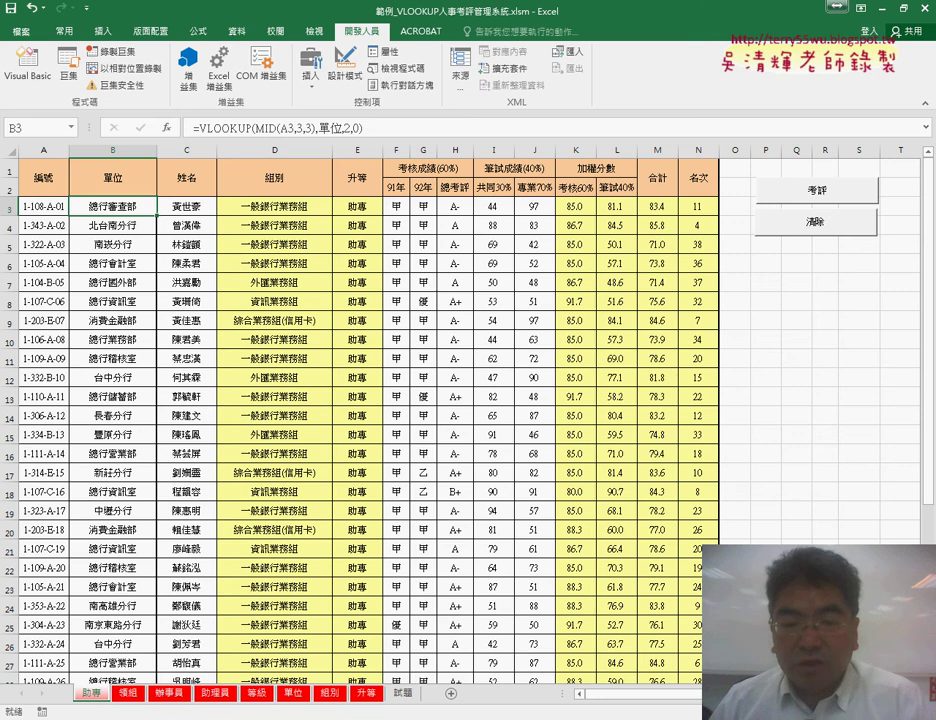
pyautogui.hotkey('alt', 'F11')
pyautogui.moveTo(539, 402)
pyautogui.mouseDown()
pyautogui.moveTo(455, 158)
pyautogui.moveTo(458, 167)
pyautogui.mouseUp()
# Paste =VLOOKUP(MID(A3,3,3),單位,2,0) into the 考評 macro's empty column B string.
pyautogui.click(508, 396)
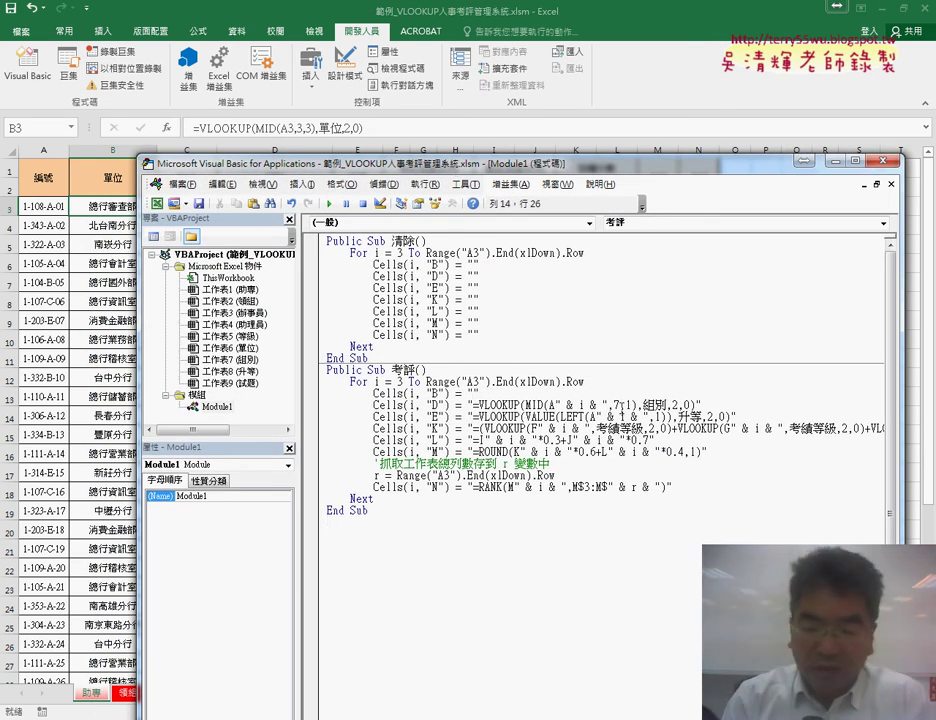
pyautogui.hotkey('ctrl', 'v')
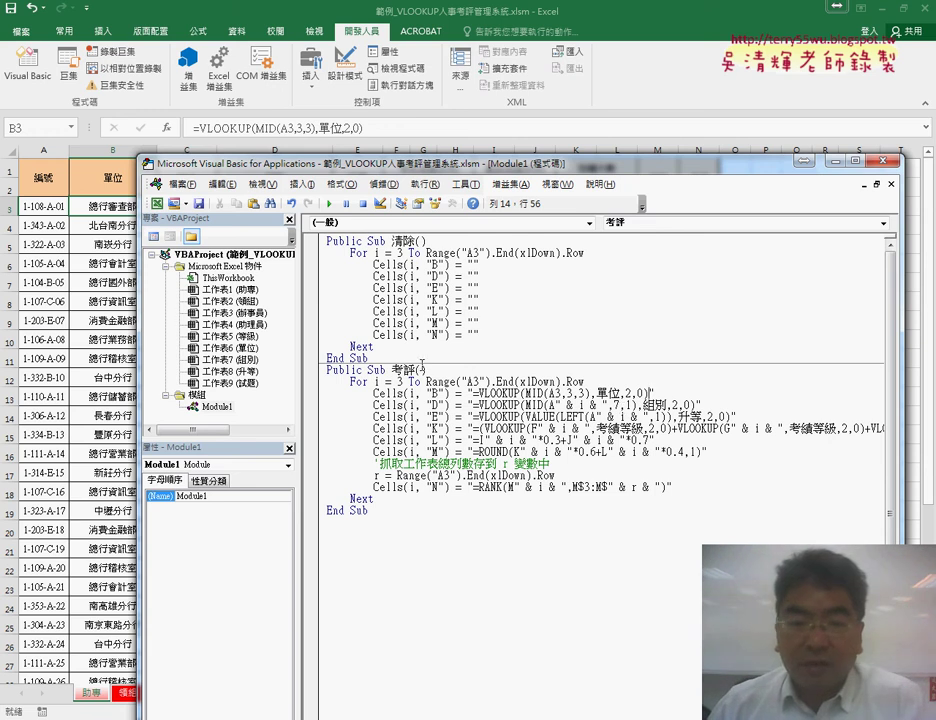
pyautogui.click(107, 210)
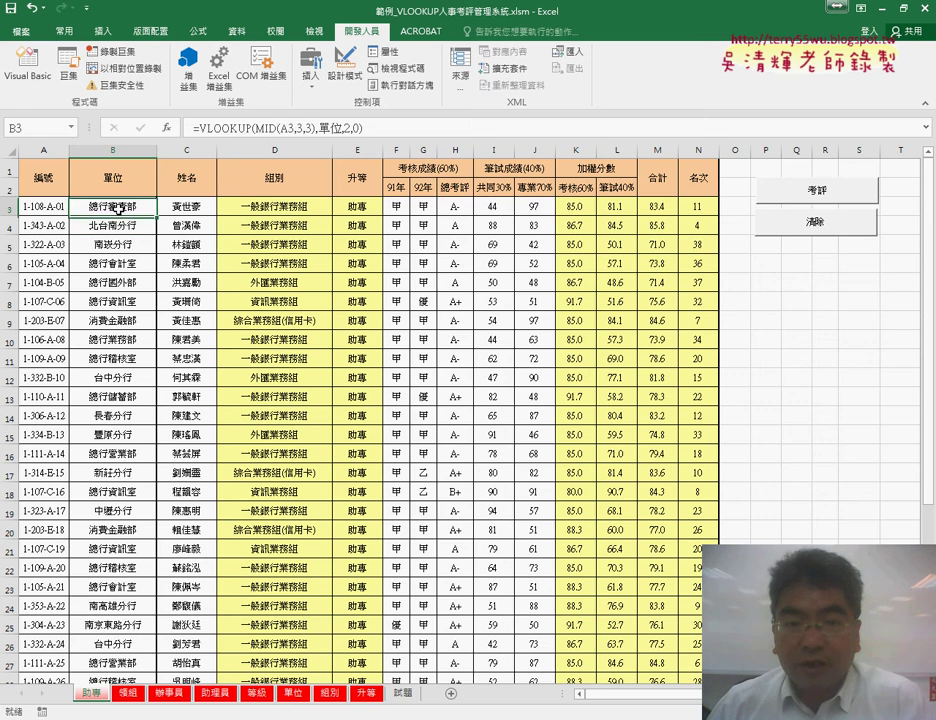
# Compare the column B formulas in B4, B5 and B3, then reopen the VBA editor with Alt+F11.
pyautogui.click(116, 229)
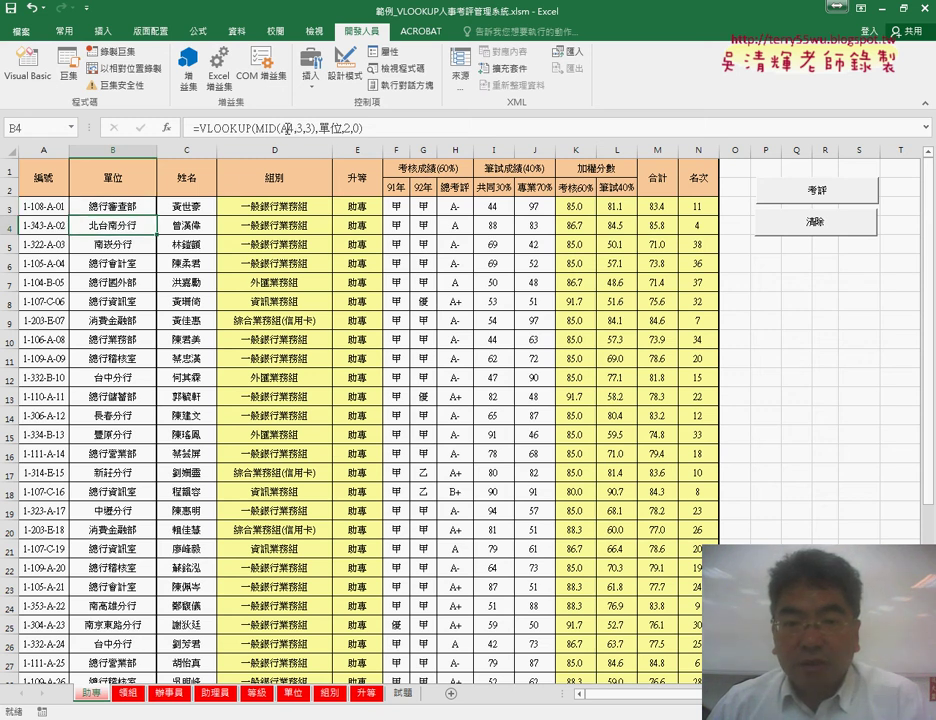
pyautogui.click(121, 244)
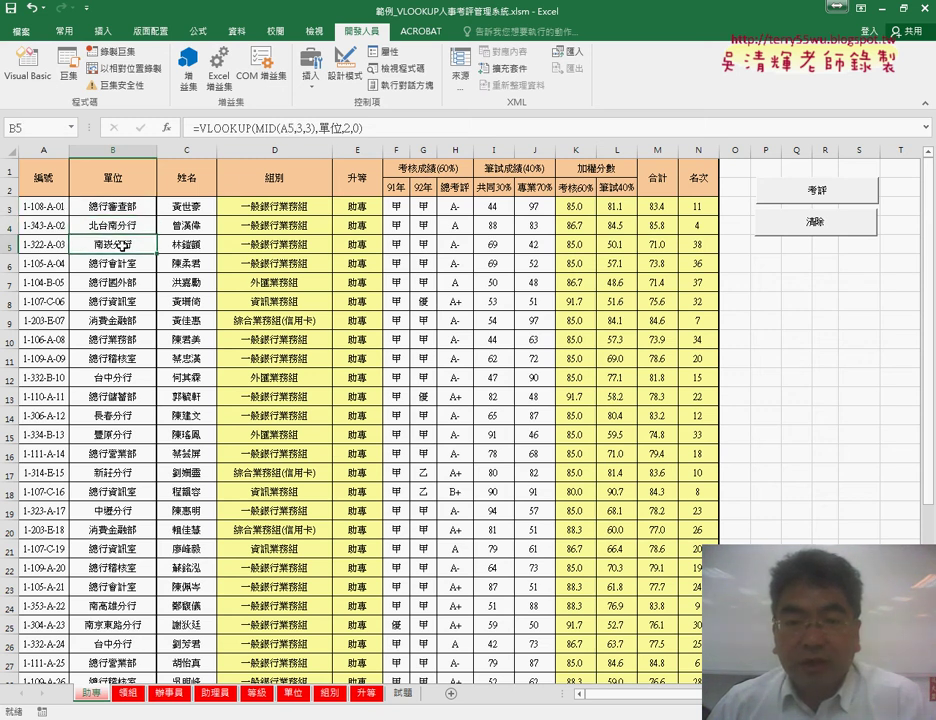
pyautogui.click(122, 207)
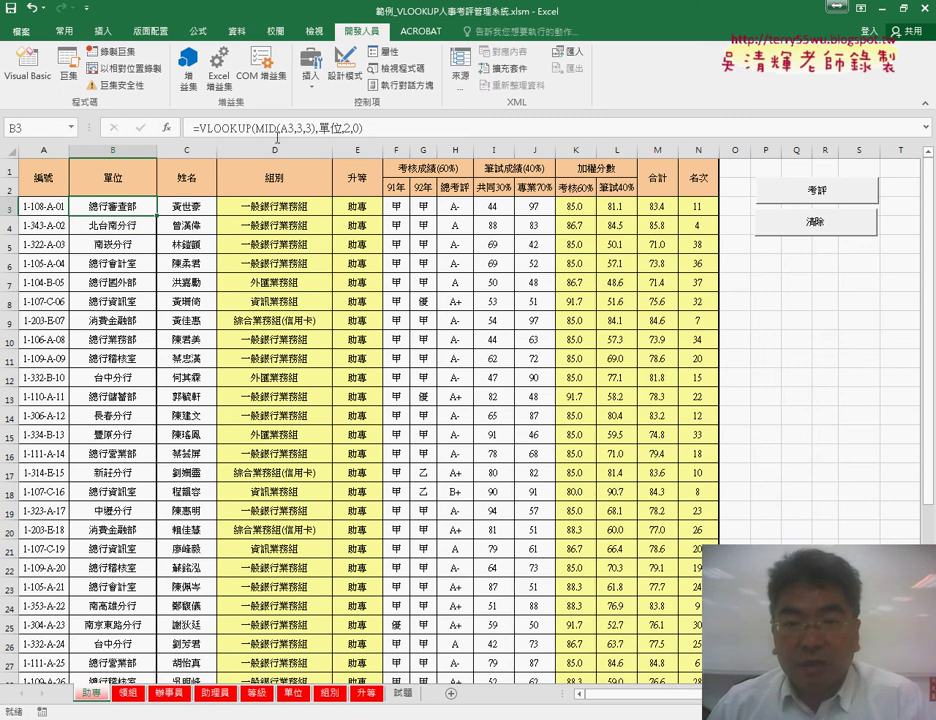
pyautogui.click(287, 127)
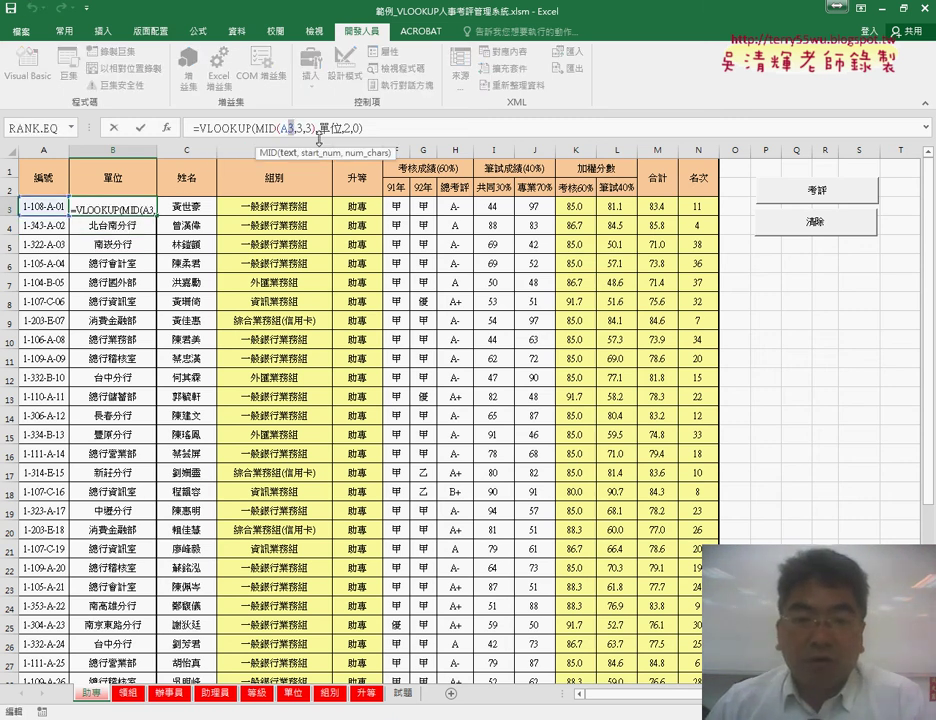
pyautogui.click(116, 129)
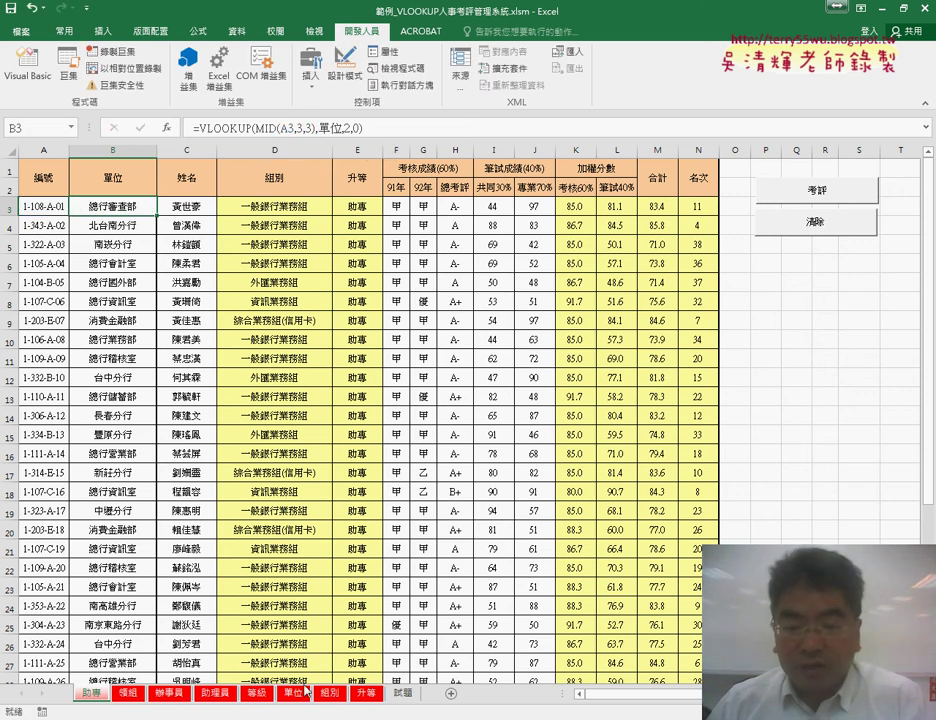
pyautogui.hotkey('alt', 'F11')
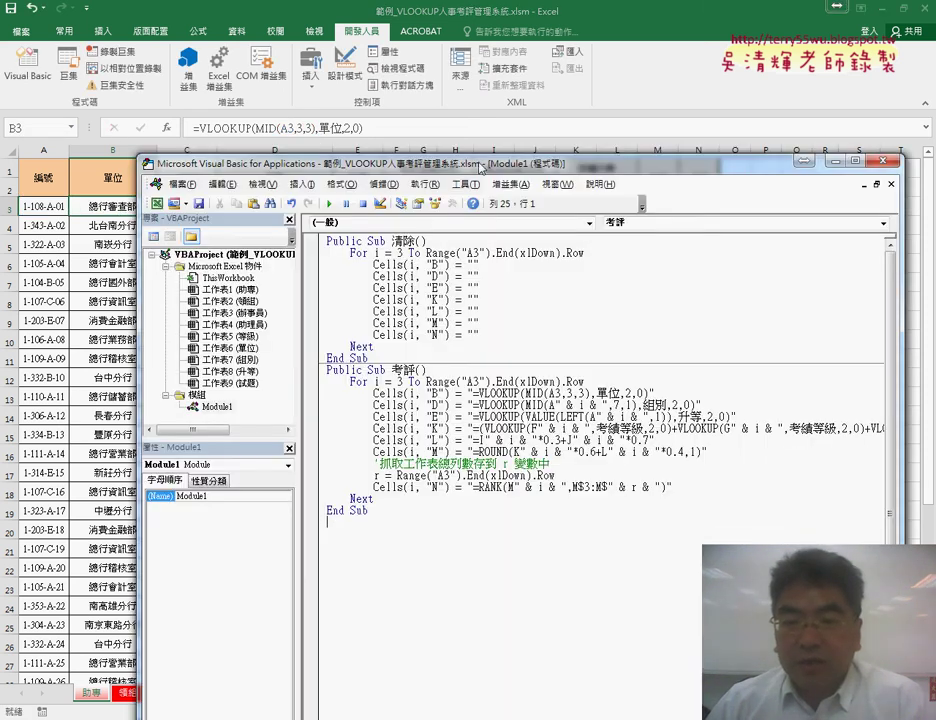
# Replace A3 in the MID call with the loop-row reference "A" & i.
pyautogui.moveTo(473, 163); pyautogui.dragTo(409, 79)
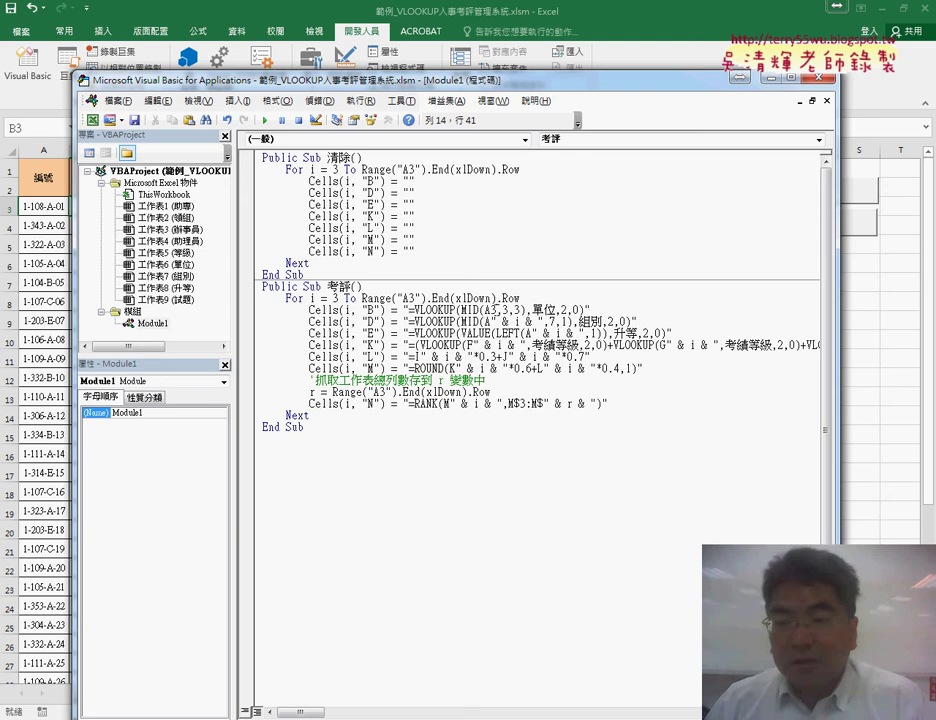
pyautogui.click(459, 309)
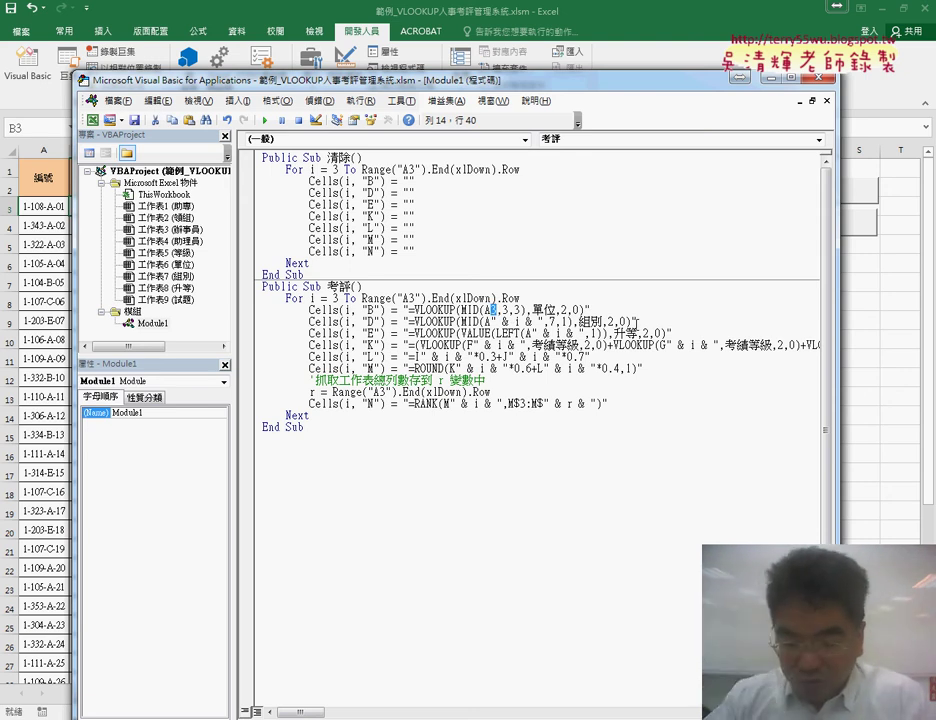
pyautogui.write('"')
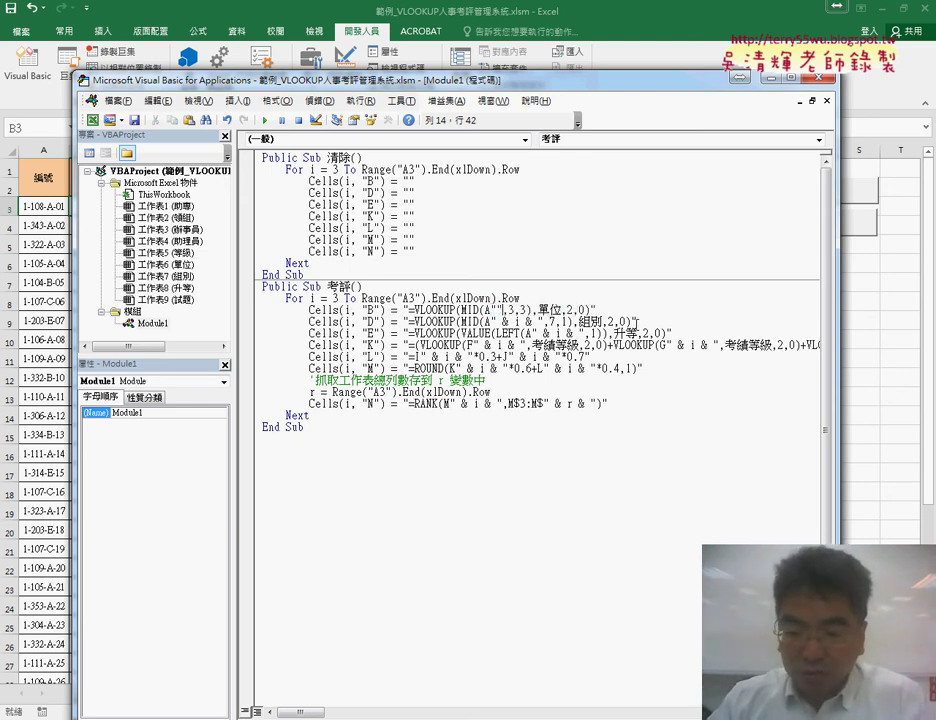
pyautogui.write(' &')
pyautogui.press('BackSpace')
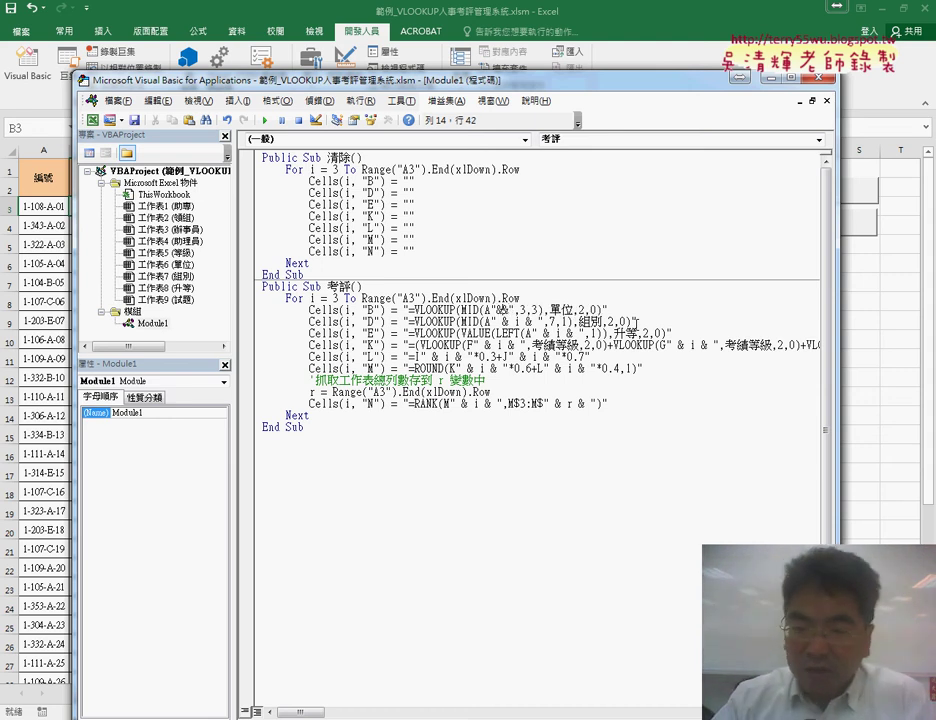
pyautogui.write('i')
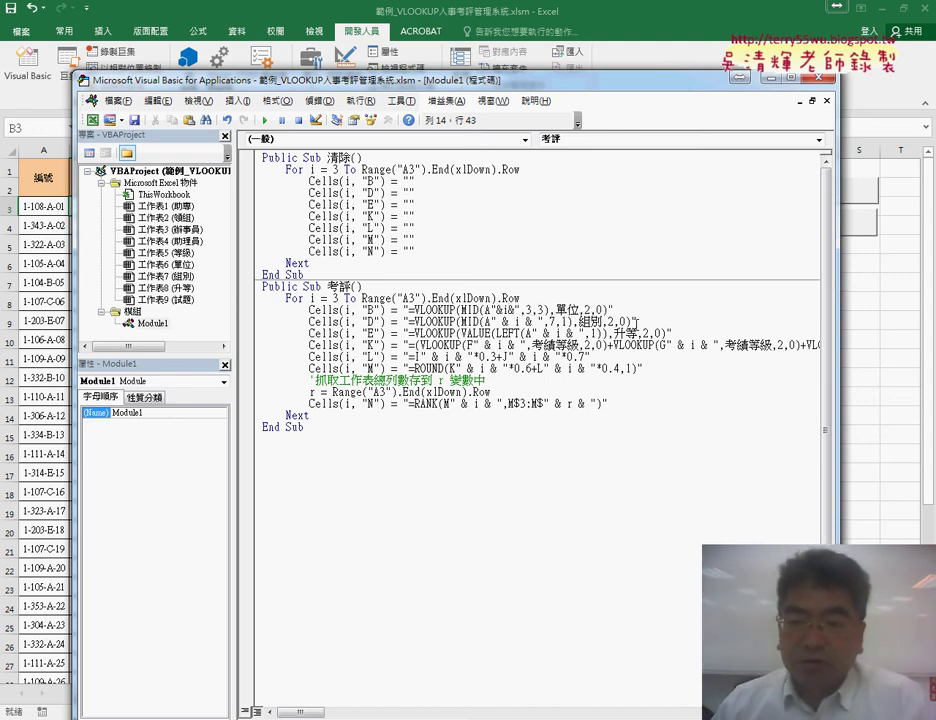
# Dismiss the compile error and respace the concatenation as & i &.
pyautogui.moveTo(489, 310); pyautogui.dragTo(519, 310)
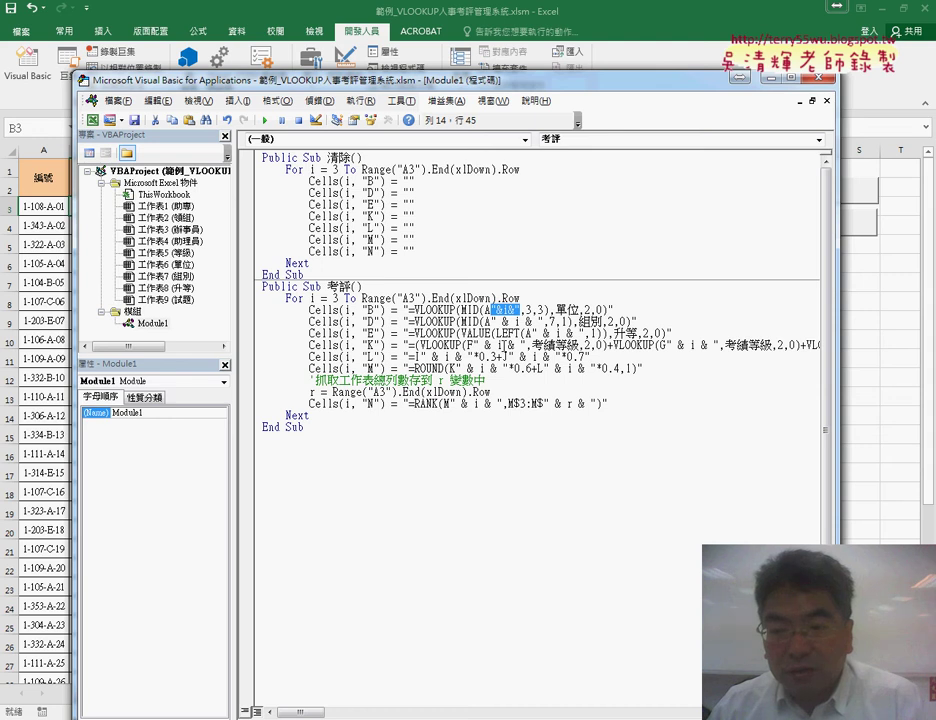
pyautogui.click(503, 352)
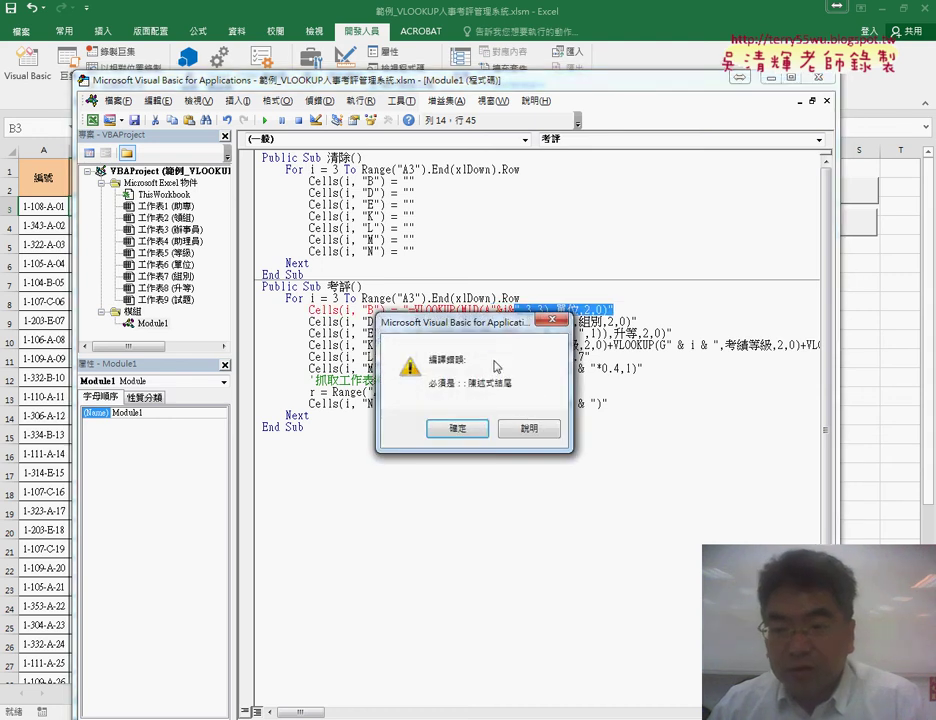
pyautogui.click(460, 430)
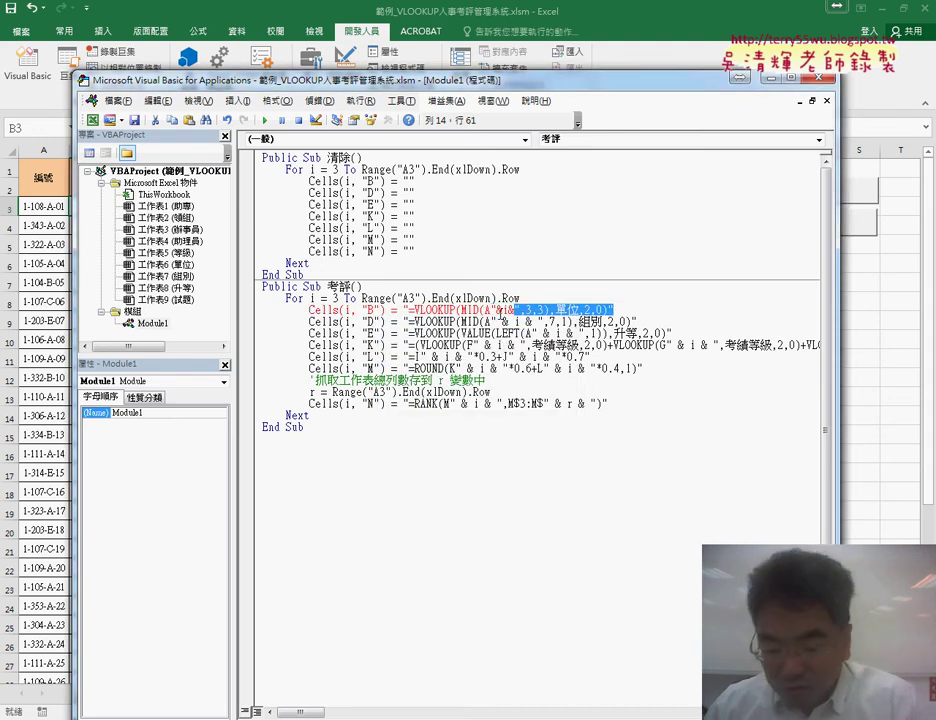
pyautogui.click(498, 310)
pyautogui.press('Delete')
pyautogui.press('Delete')
pyautogui.press('Delete')
pyautogui.write('& i &')
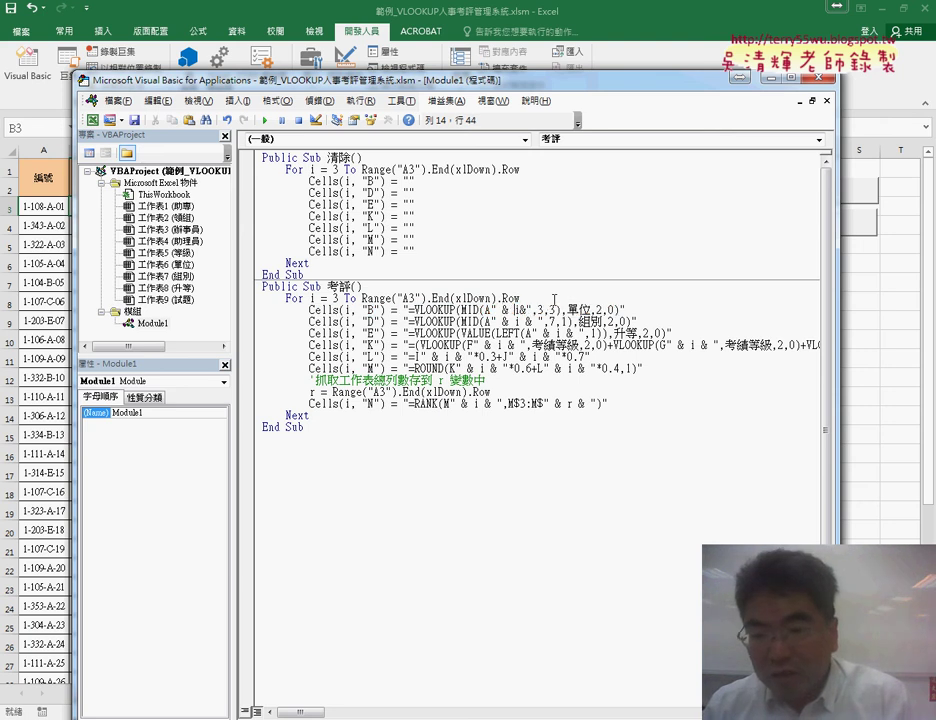
# Move and widen the code window so the VLOOKUP, row-count and RANK lines show in full.
pyautogui.click(569, 379)
pyautogui.moveTo(633, 311); pyautogui.dragTo(421, 311)
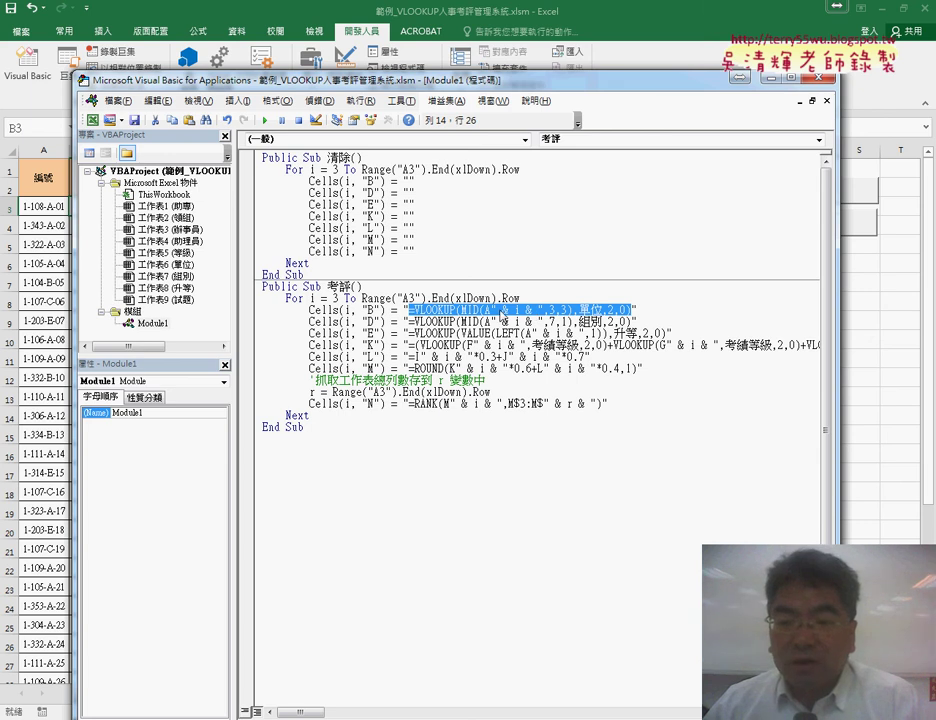
pyautogui.moveTo(342, 68); pyautogui.dragTo(292, 44)
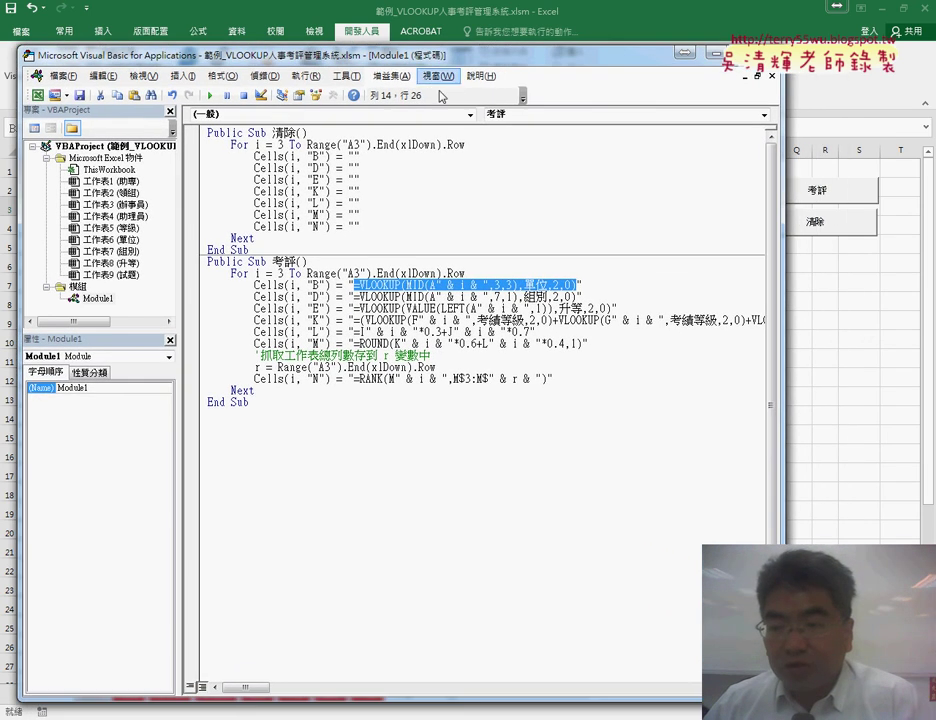
pyautogui.moveTo(778, 372); pyautogui.dragTo(909, 372)
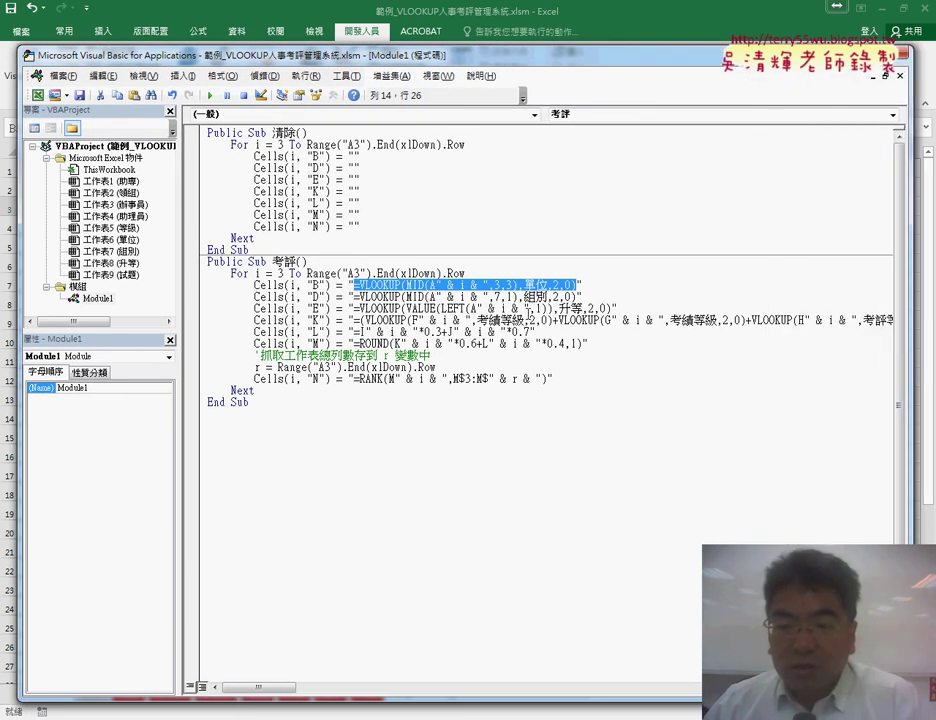
pyautogui.click(385, 296)
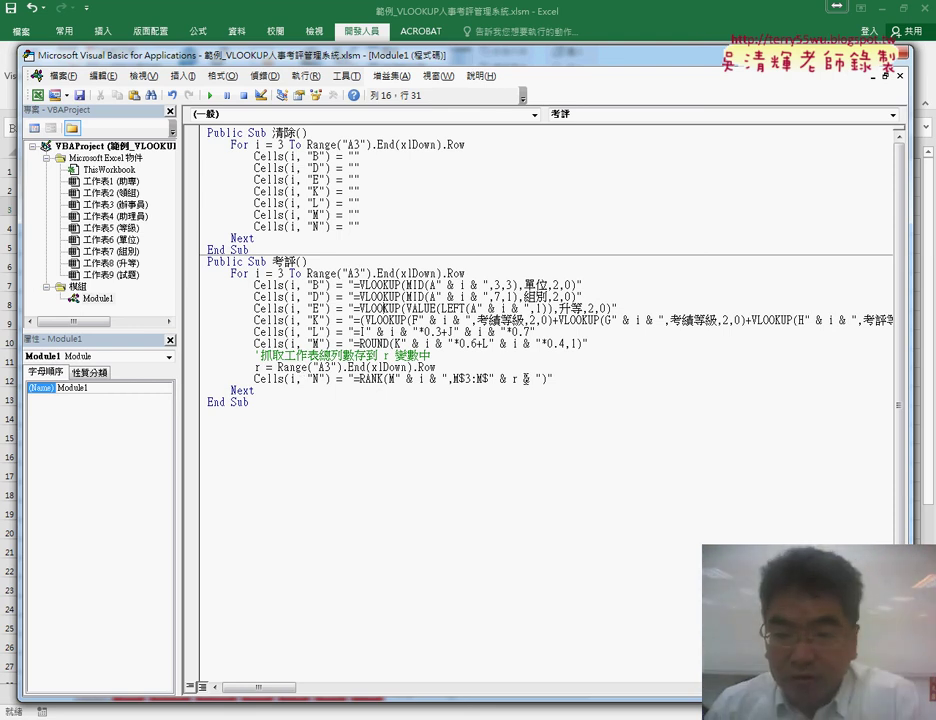
pyautogui.moveTo(553, 379); pyautogui.dragTo(151, 364)
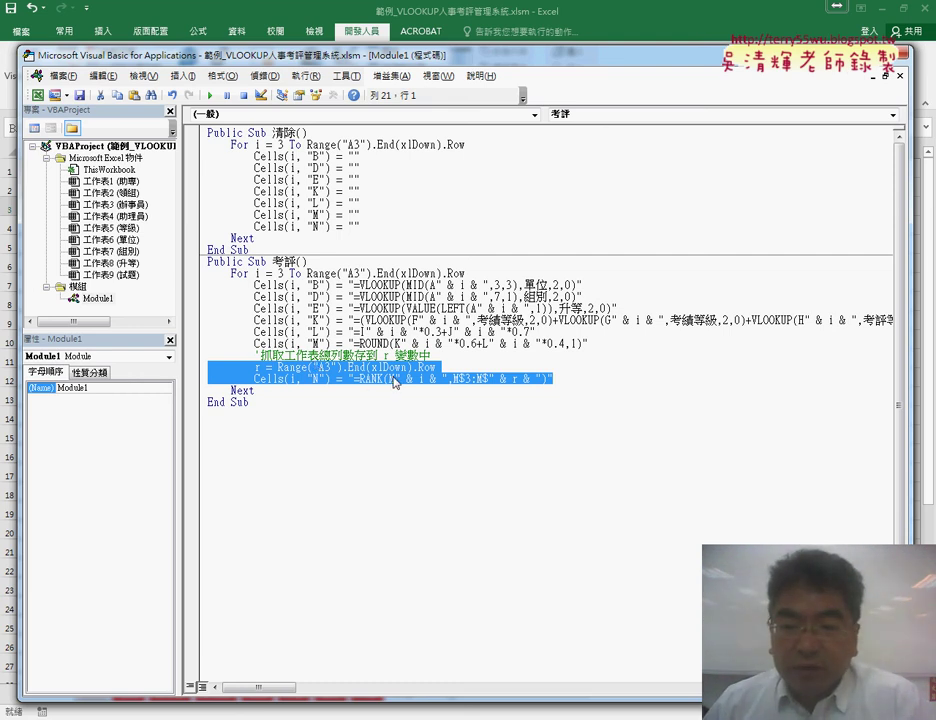
# Dock the Edit toolbar and comment out the two marked lines with Comment Block.
pyautogui.rightClick(247, 95)
pyautogui.click(262, 146)
pyautogui.moveTo(227, 140); pyautogui.dragTo(233, 114)
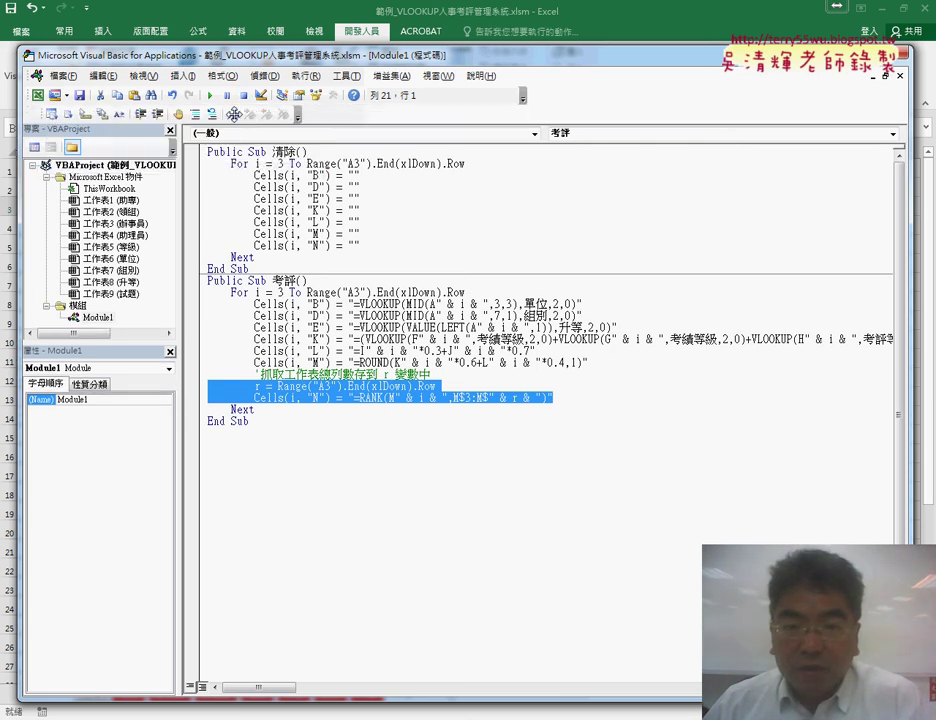
pyautogui.click(232, 114)
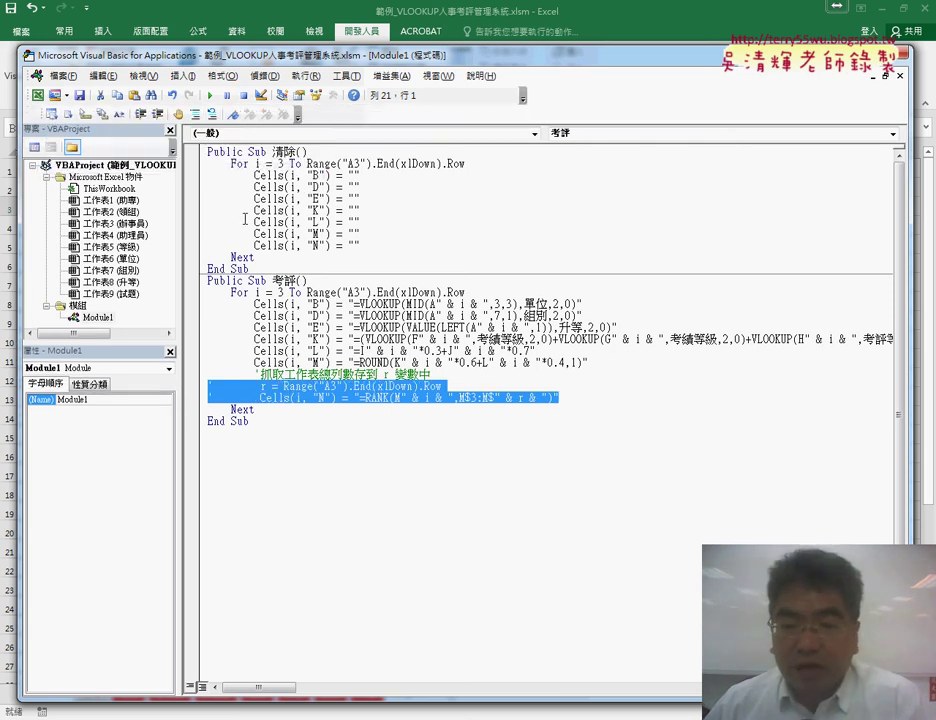
# Uncomment the column N RANK line, then run 清除 on the 助專 sheet.
pyautogui.moveTo(188, 368); pyautogui.dragTo(188, 302)
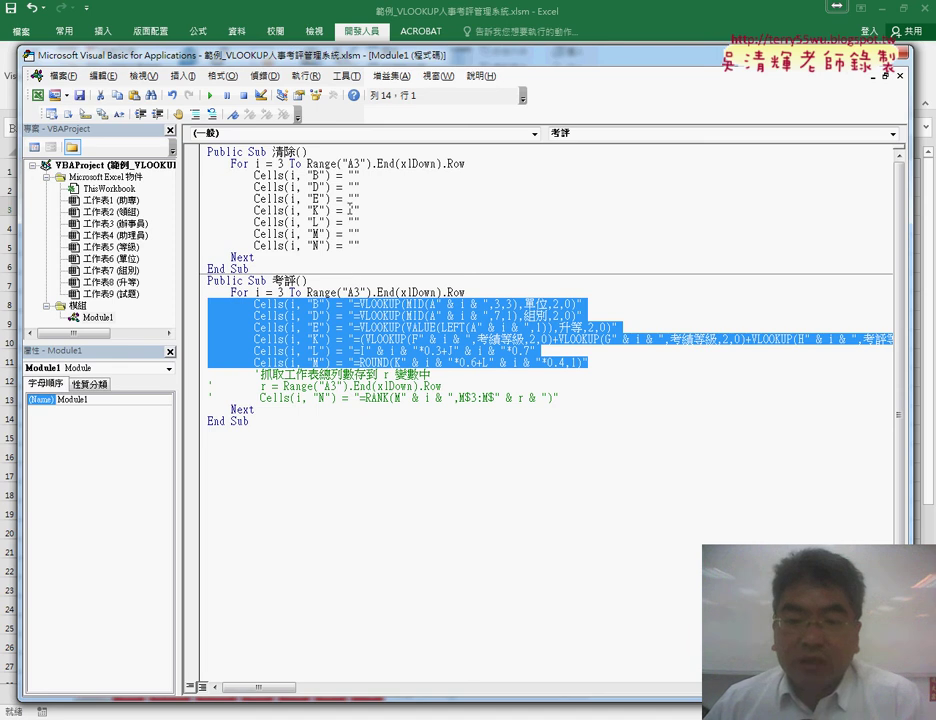
pyautogui.click(497, 389)
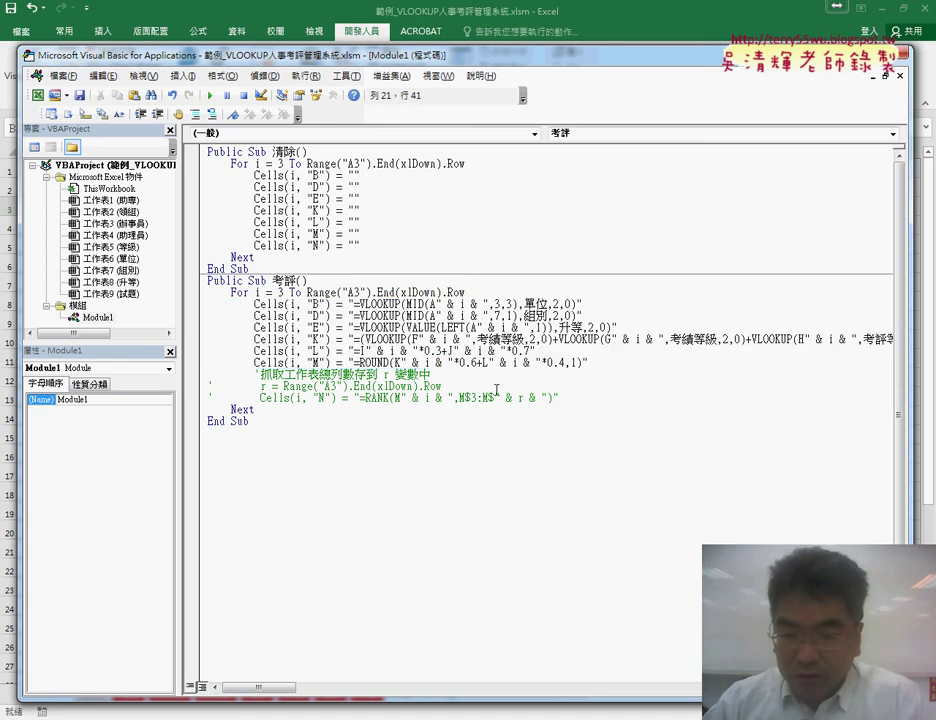
pyautogui.press('Down')
pyautogui.press('Home')
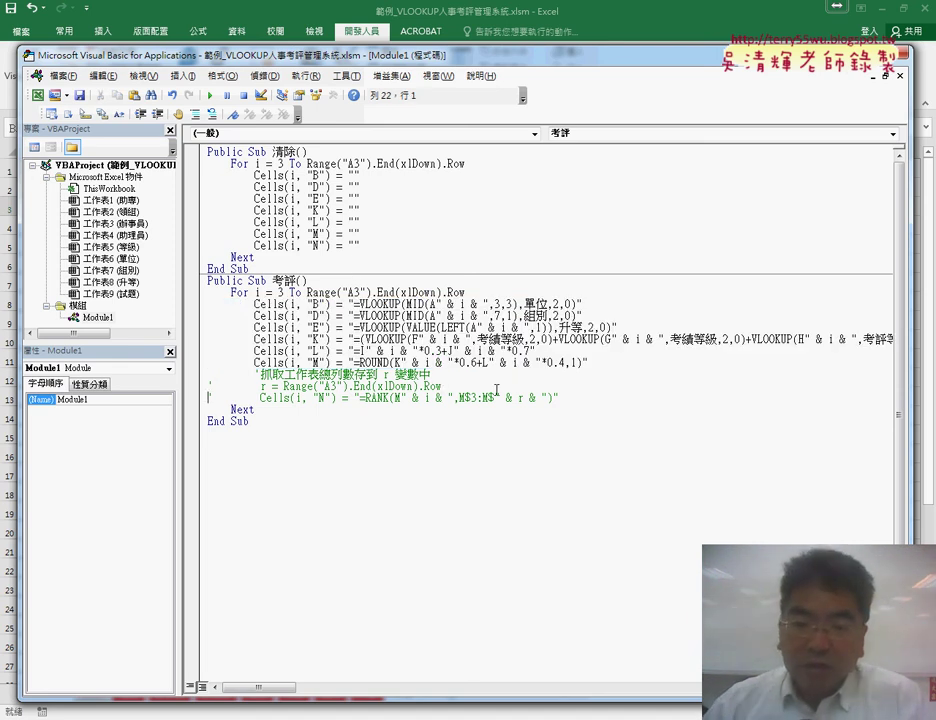
pyautogui.press('Delete')
pyautogui.click(425, 351)
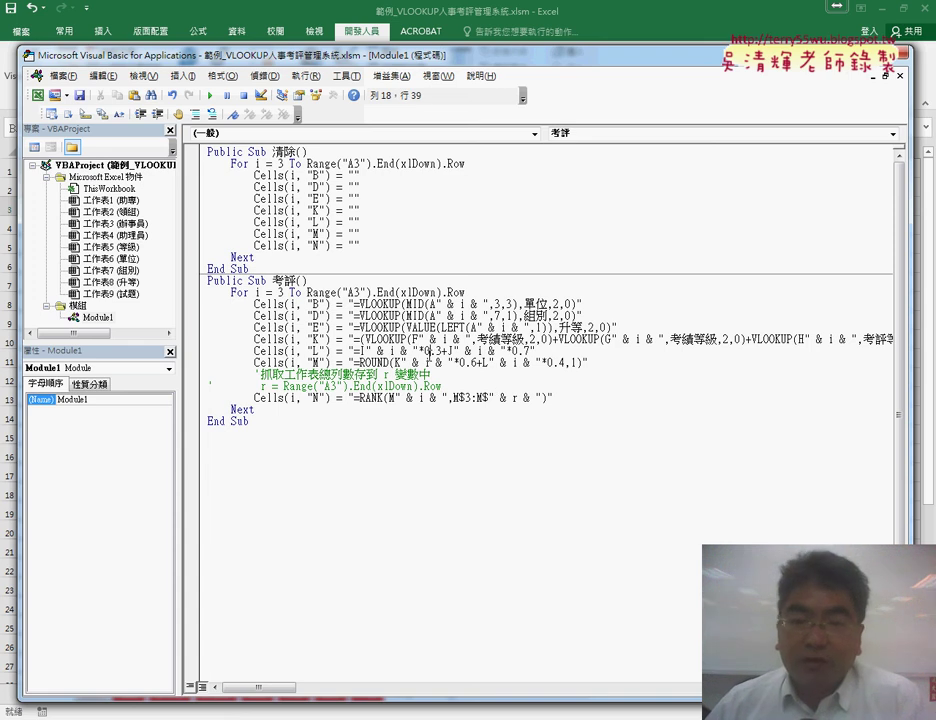
pyautogui.click(623, 10)
pyautogui.click(828, 229)
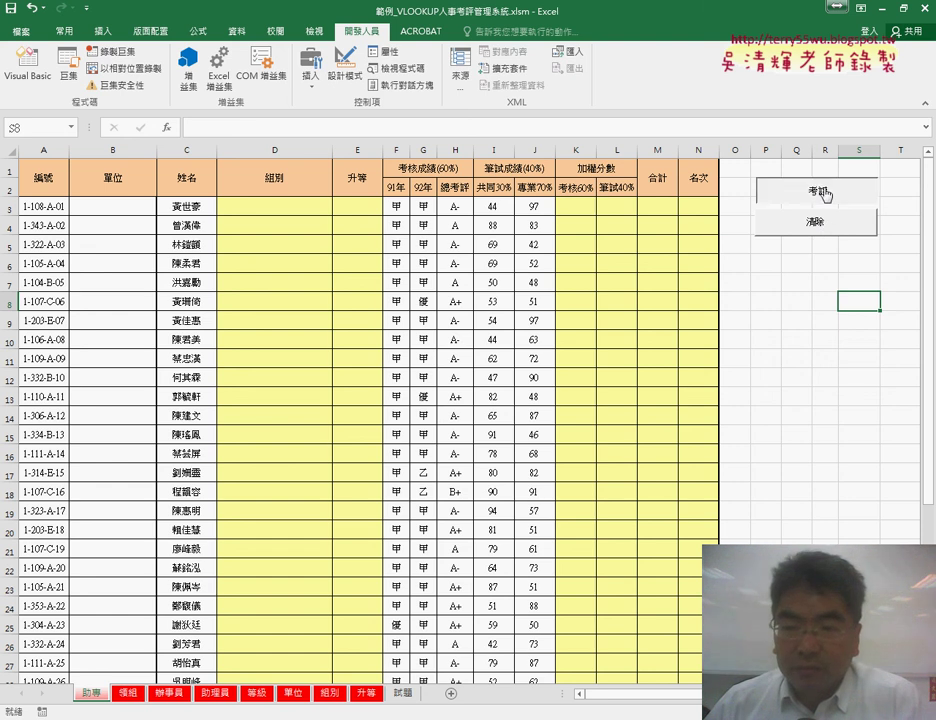
# Run 考評, debug the 1004 error by fixing the RANK range to M$3:M$40, and resume.
pyautogui.click(826, 193)
pyautogui.click(491, 434)
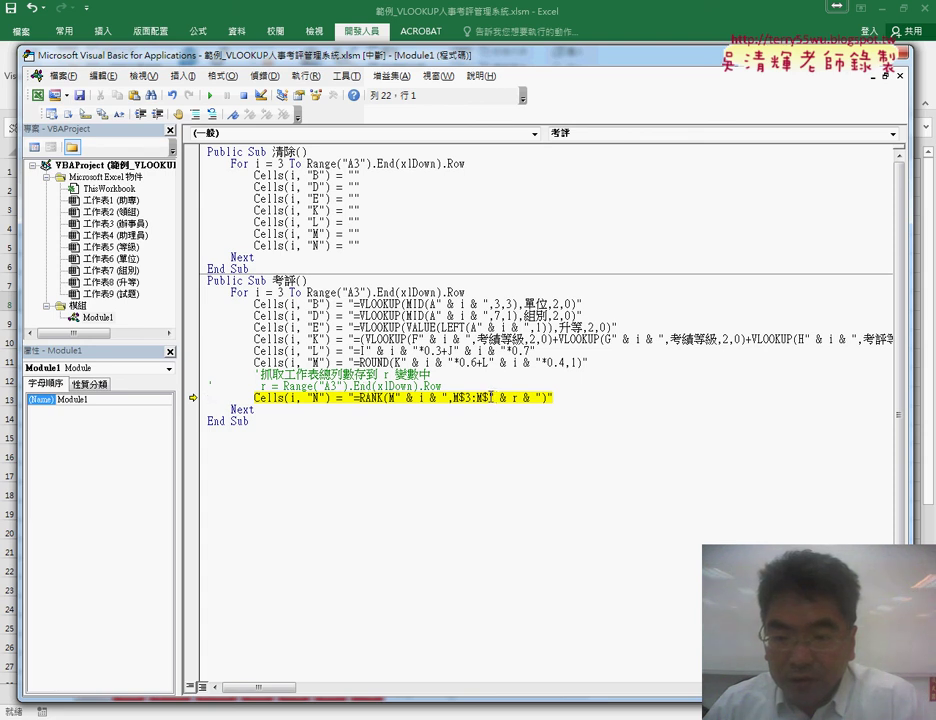
pyautogui.moveTo(489, 397); pyautogui.dragTo(540, 397)
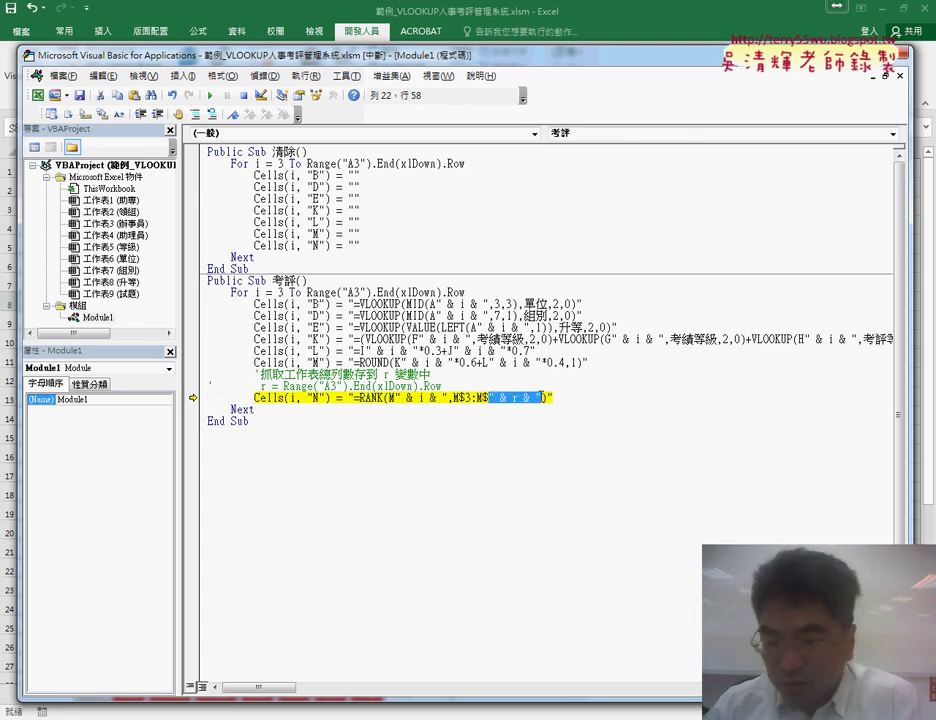
pyautogui.write('40')
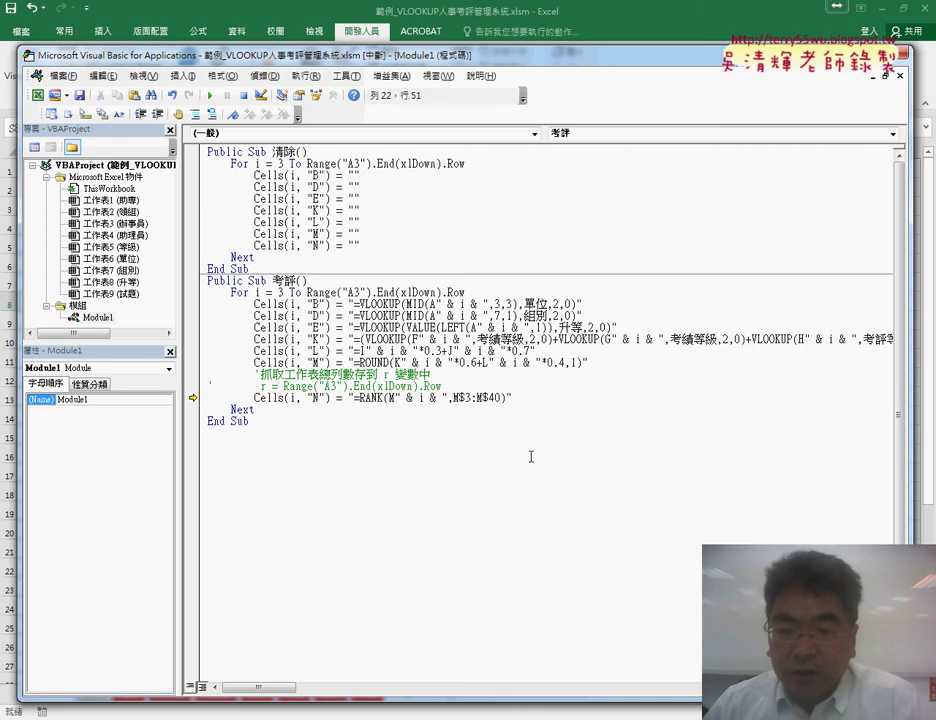
pyautogui.click(531, 456)
pyautogui.press('F5')
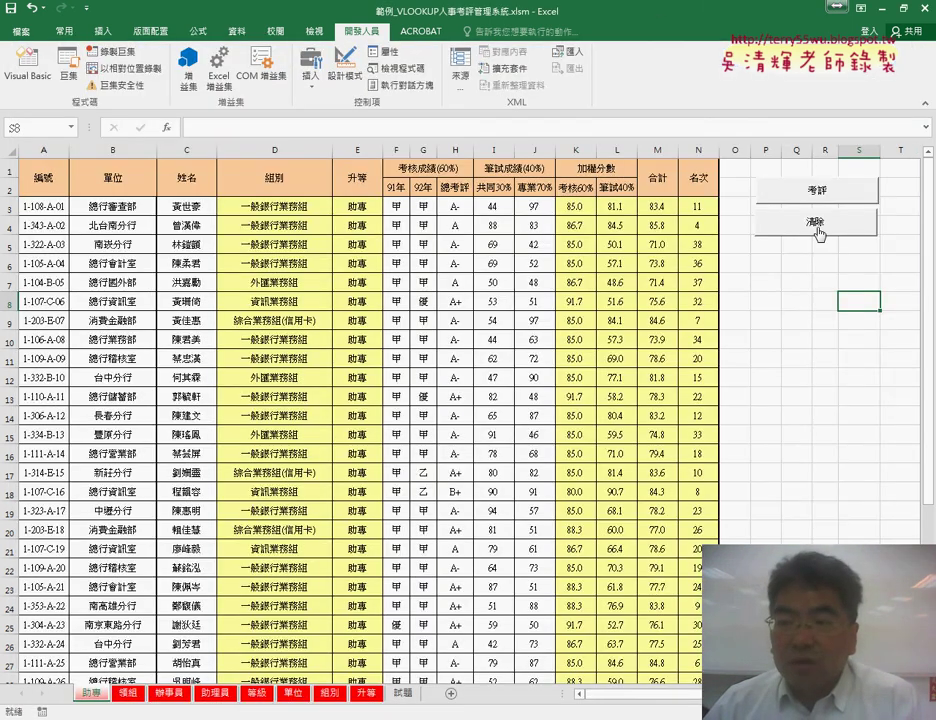
pyautogui.click(819, 224)
pyautogui.click(818, 192)
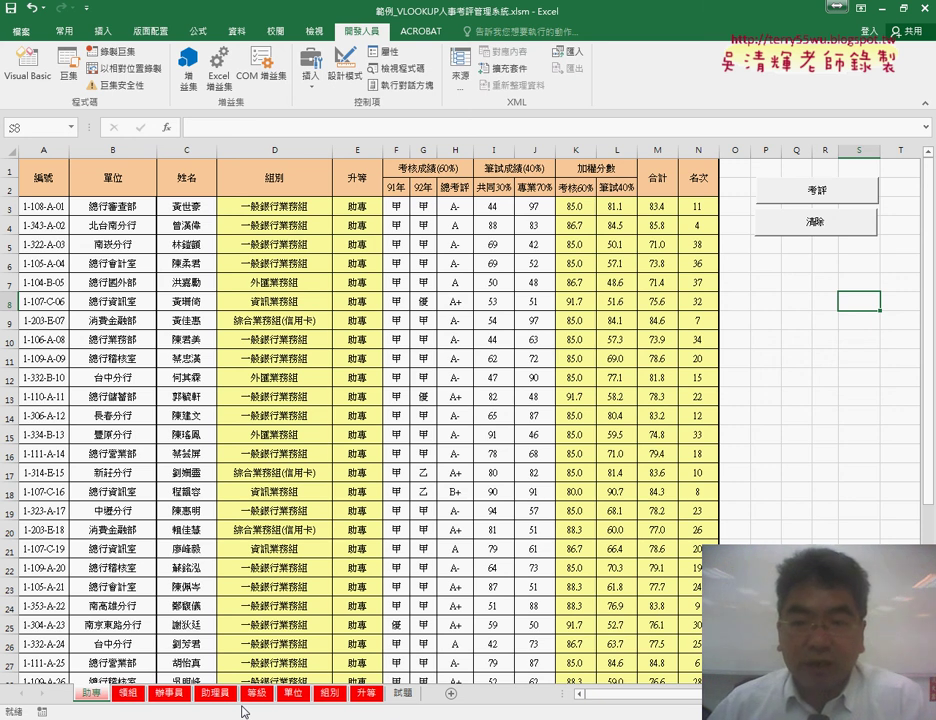
# Alternate the 清除 and 考評 buttons, leaving the computed columns empty.
pyautogui.click(780, 234)
pyautogui.click(798, 192)
pyautogui.click(791, 226)
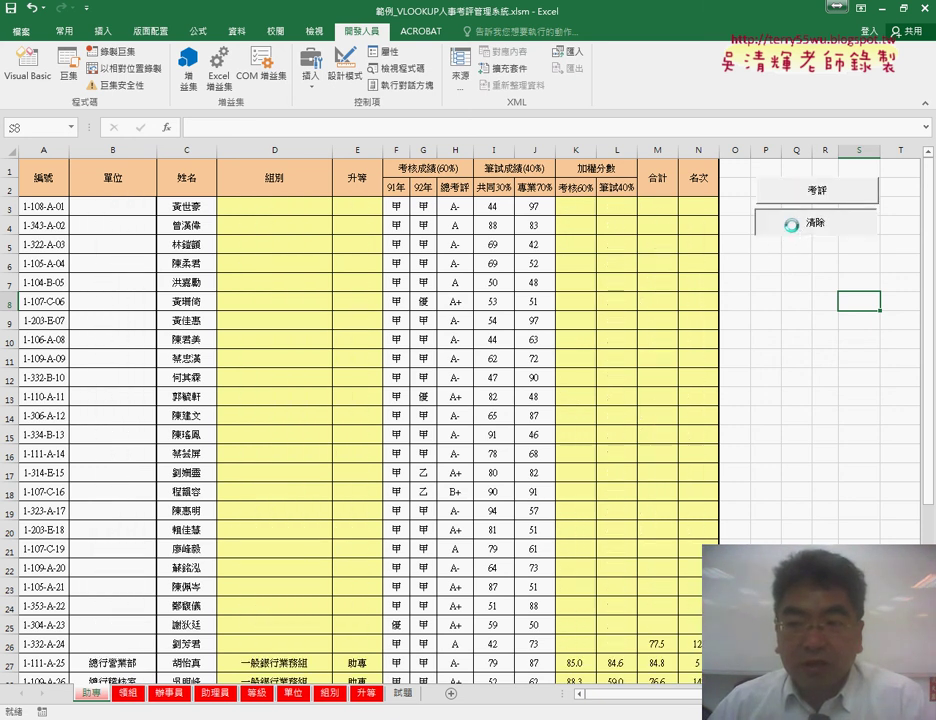
pyautogui.click(760, 188)
pyautogui.click(765, 228)
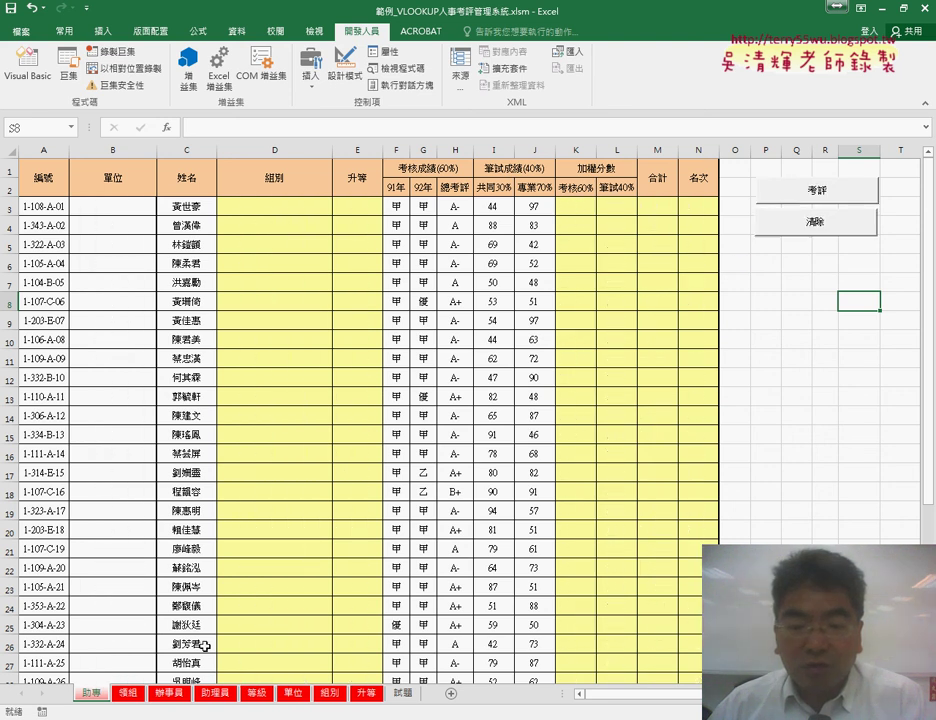
# Look through the 領組, 辦事員 and 助理員 sheets and return to 助專.
pyautogui.click(132, 699)
pyautogui.click(178, 697)
pyautogui.click(214, 694)
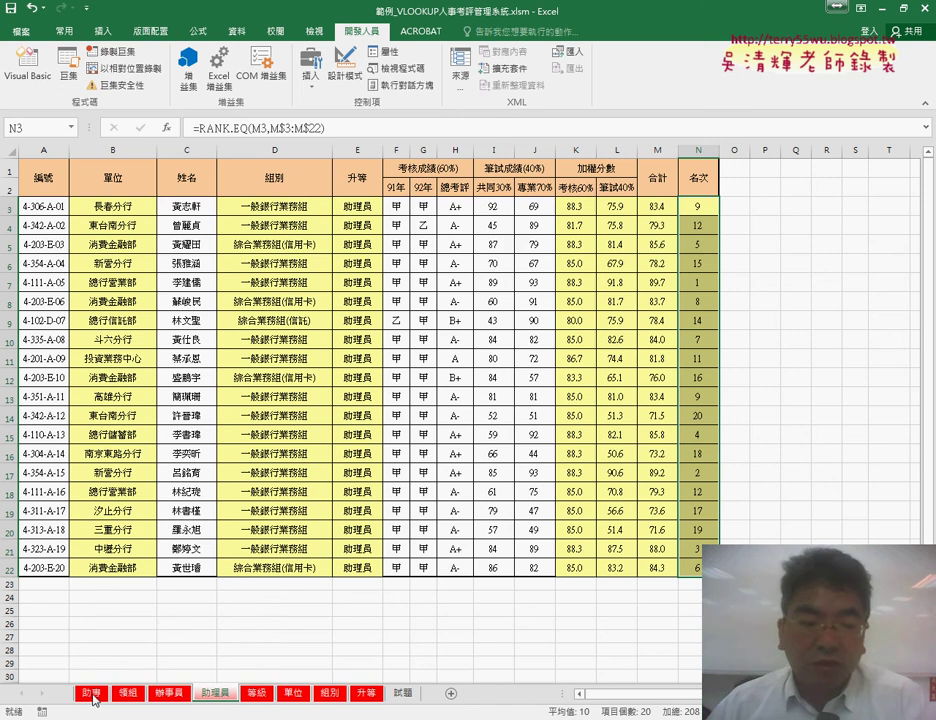
pyautogui.click(93, 694)
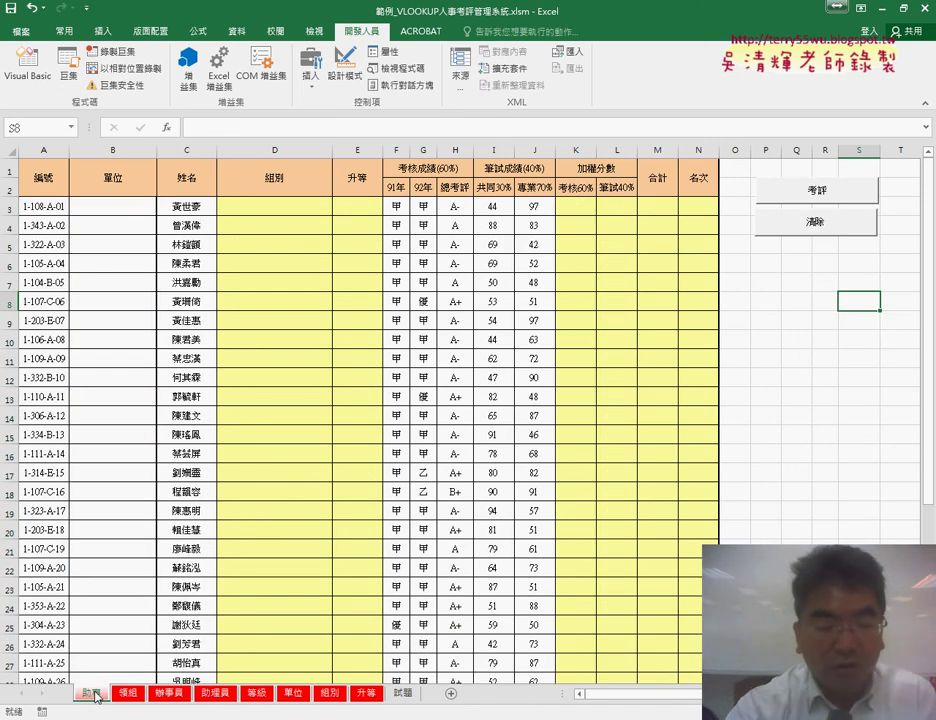